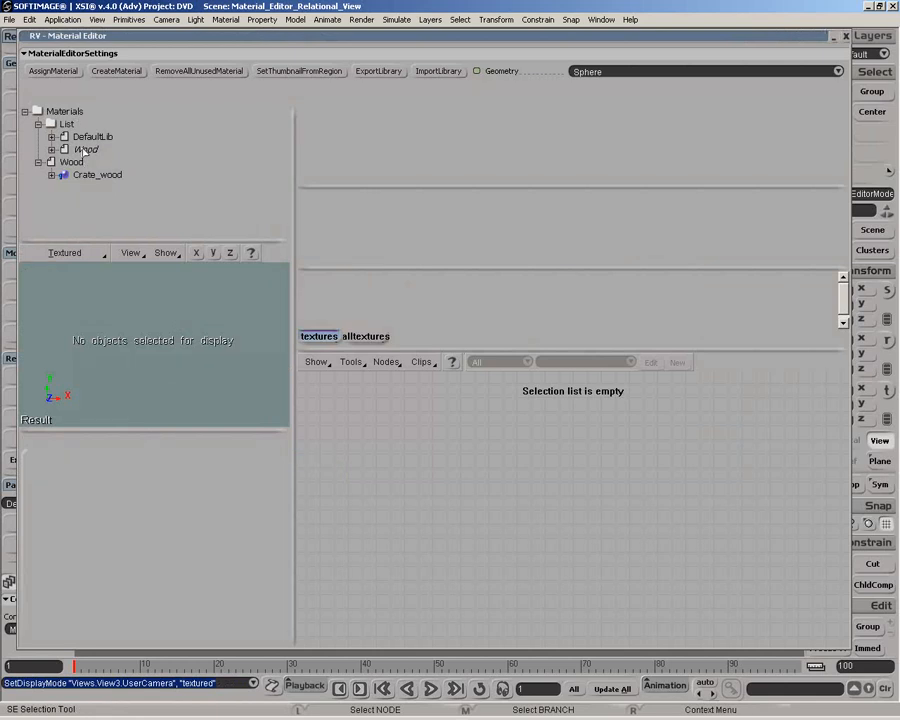
# Expand the DefaultLib and Wood libraries and inspect the Crate_wood material on the preview sphere
pyautogui.click(51, 136)
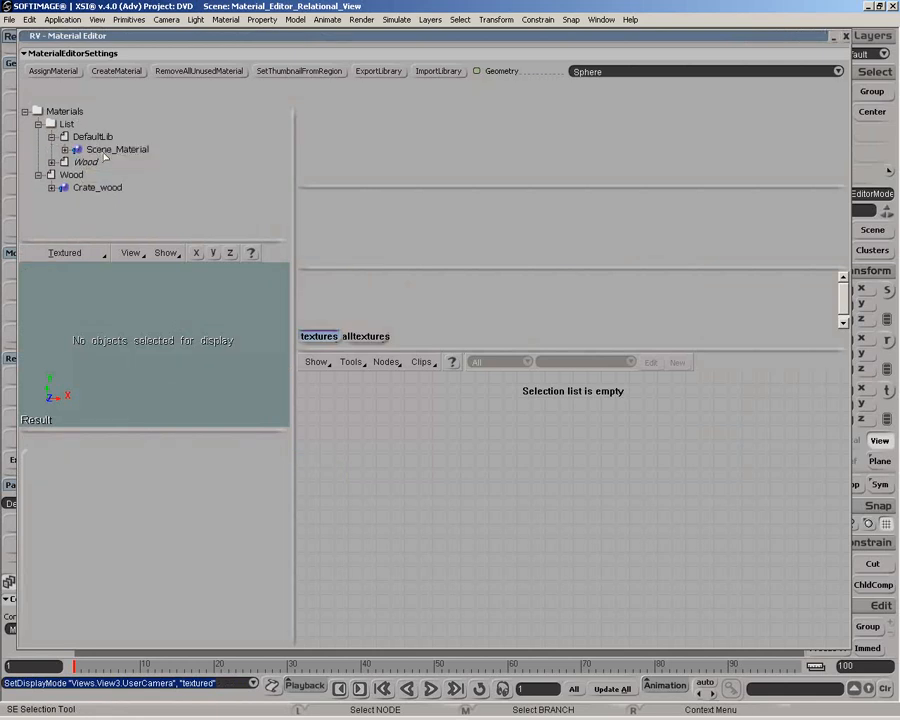
pyautogui.click(51, 161)
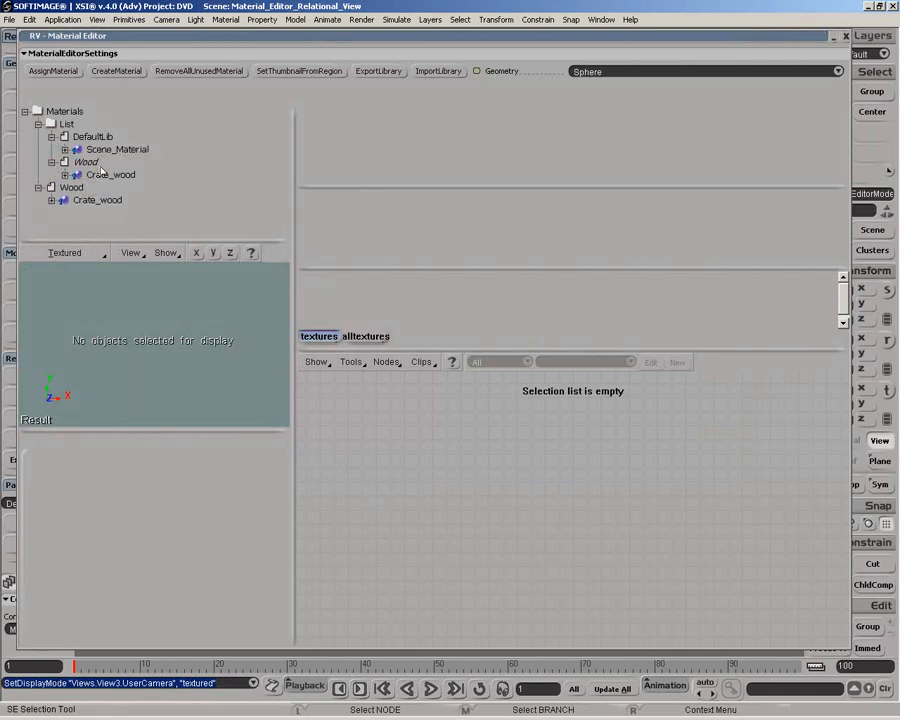
pyautogui.click(105, 174)
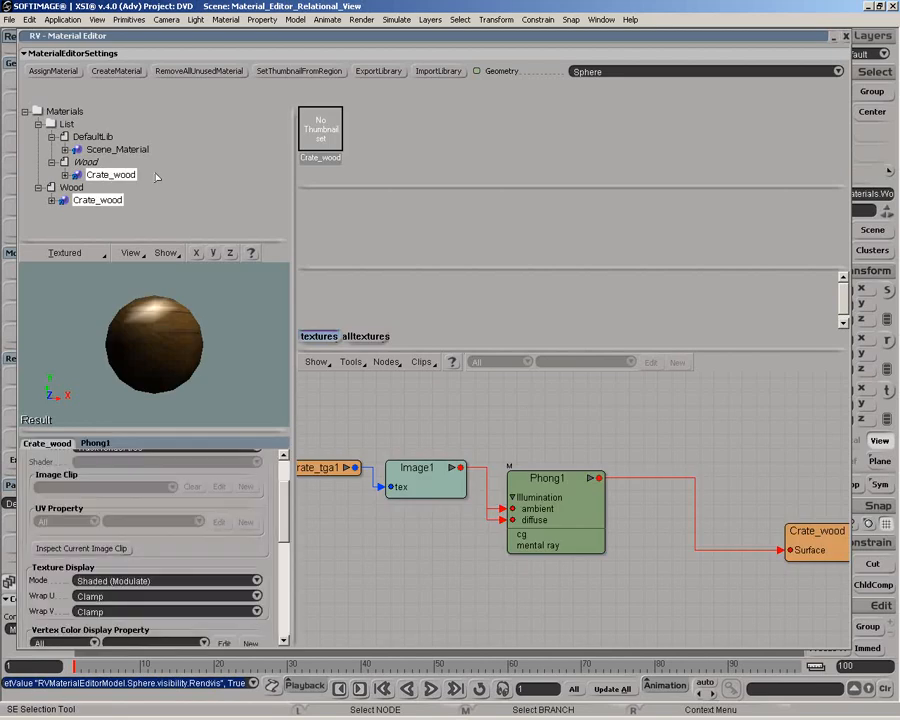
pyautogui.press('o')
pyautogui.moveTo(180, 337); pyautogui.dragTo(157, 358)
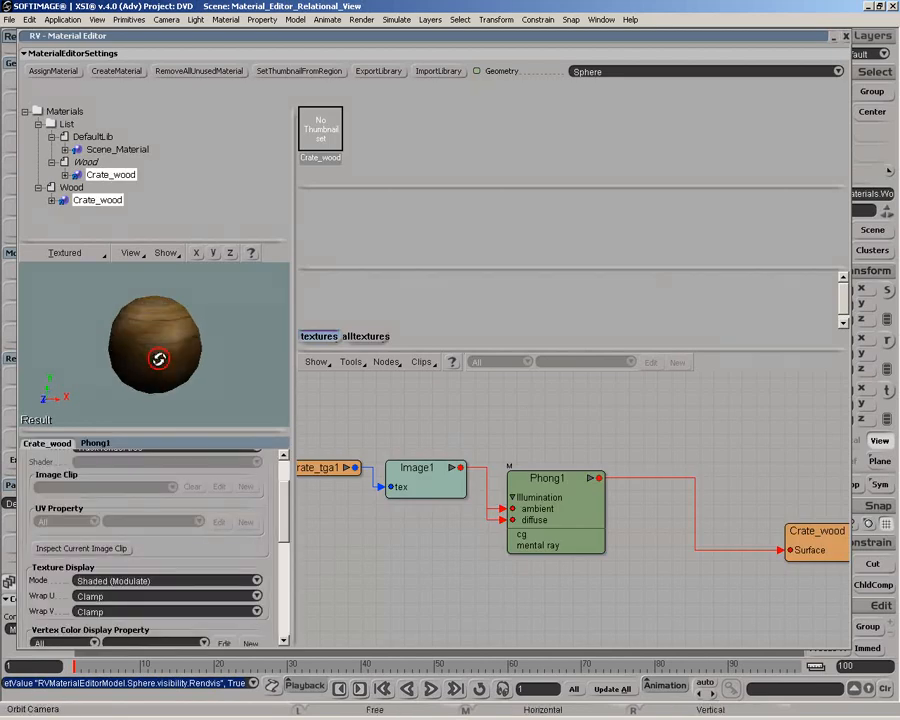
pyautogui.click(337, 125)
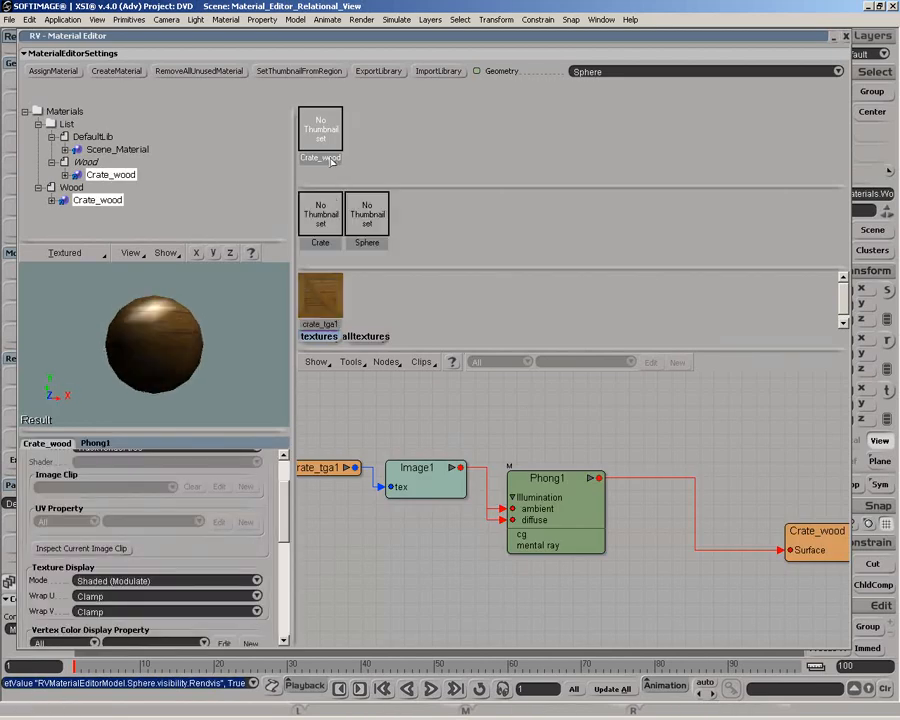
# Raise the preview sphere's subdivision level by one and select the Crate object in the scene behind the editor
pyautogui.click(188, 331)
pyautogui.press('+')
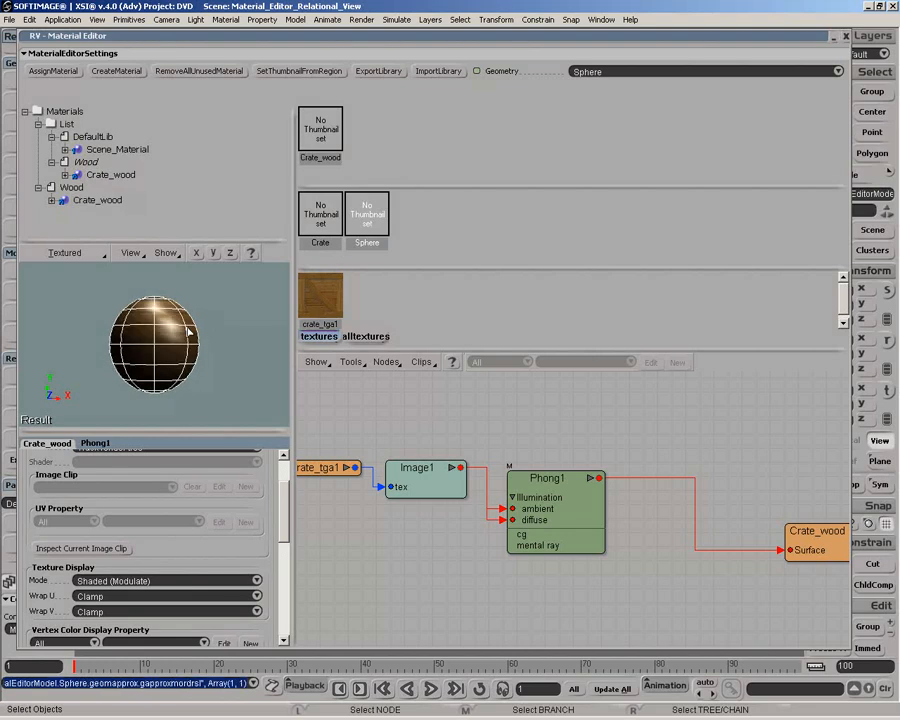
pyautogui.moveTo(380, 35)
pyautogui.mouseDown()
pyautogui.moveTo(370, 237)
pyautogui.moveTo(400, 580)
pyautogui.moveTo(394, 393)
pyautogui.moveTo(410, 424)
pyautogui.moveTo(408, 638)
pyautogui.moveTo(380, 39)
pyautogui.moveTo(370, 45)
pyautogui.mouseUp()
pyautogui.click(365, 595)
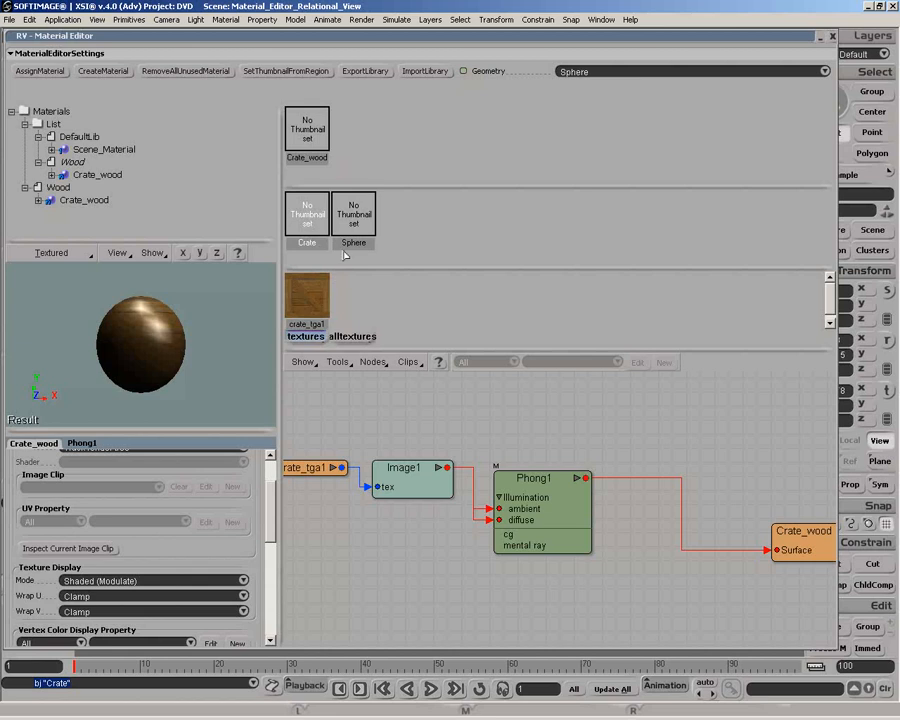
# List all textures in the scene and examine the properties of Crate_wood's Phong1 shader
pyautogui.click(352, 337)
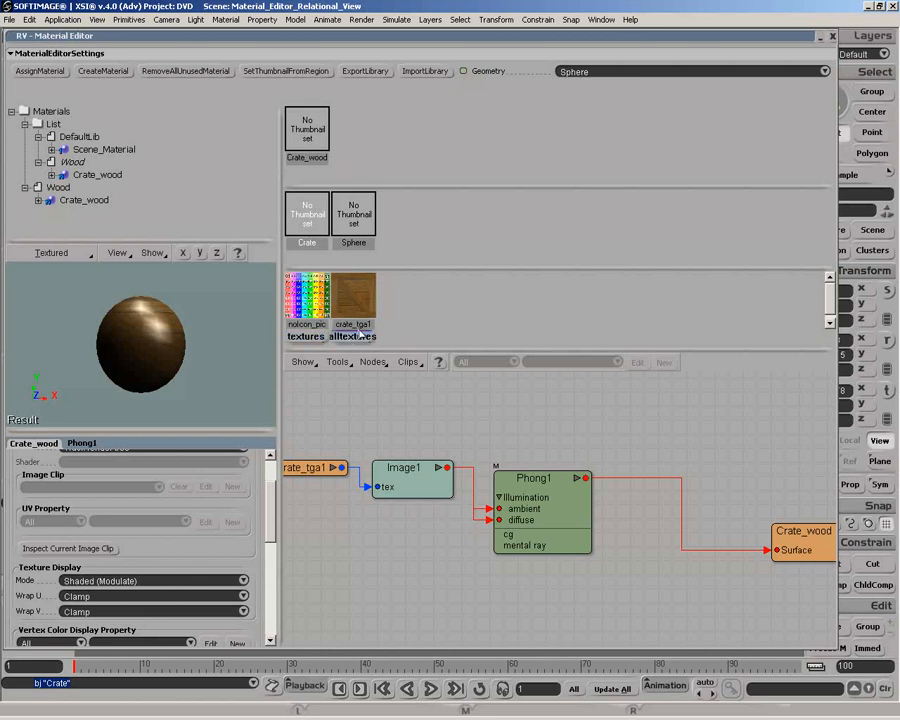
pyautogui.click(588, 518)
pyautogui.moveTo(268, 470); pyautogui.dragTo(267, 503)
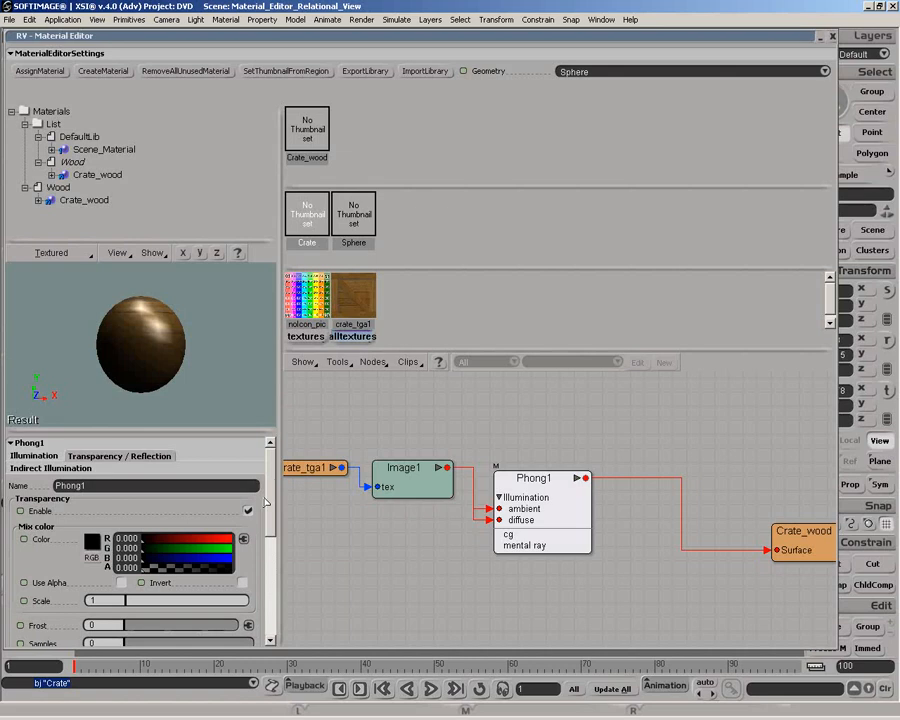
# Create a new material library in the materials list and rename it Glass
pyautogui.rightClick(52, 124)
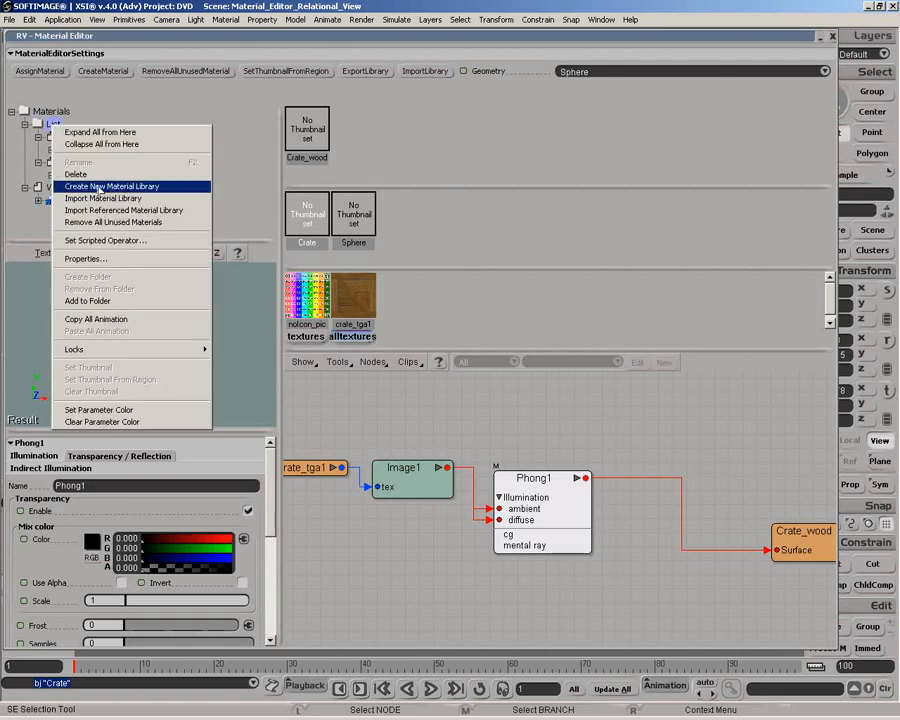
pyautogui.click(167, 186)
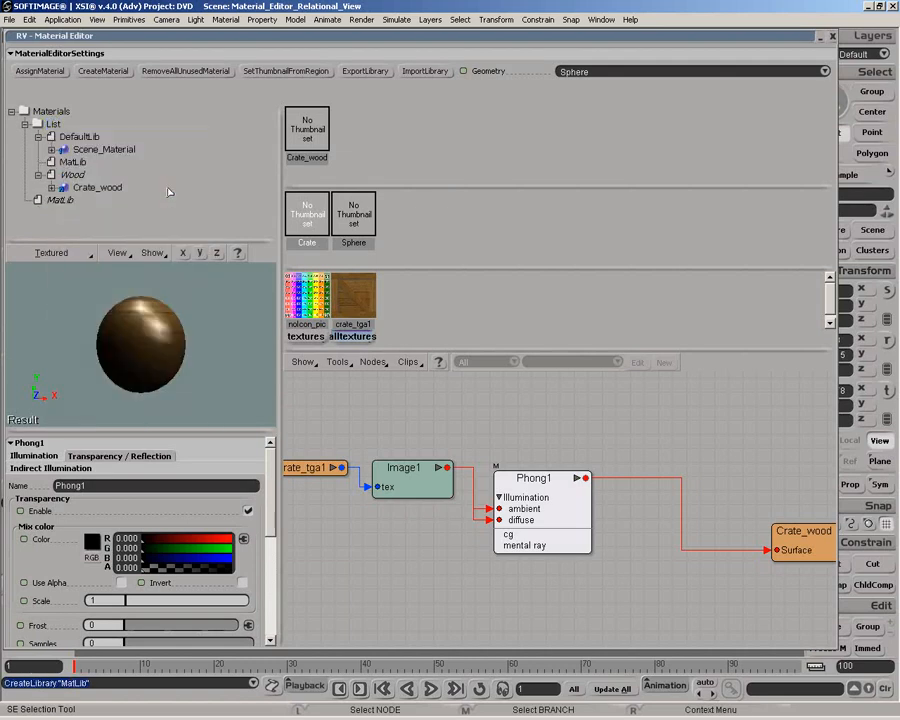
pyautogui.click(73, 162)
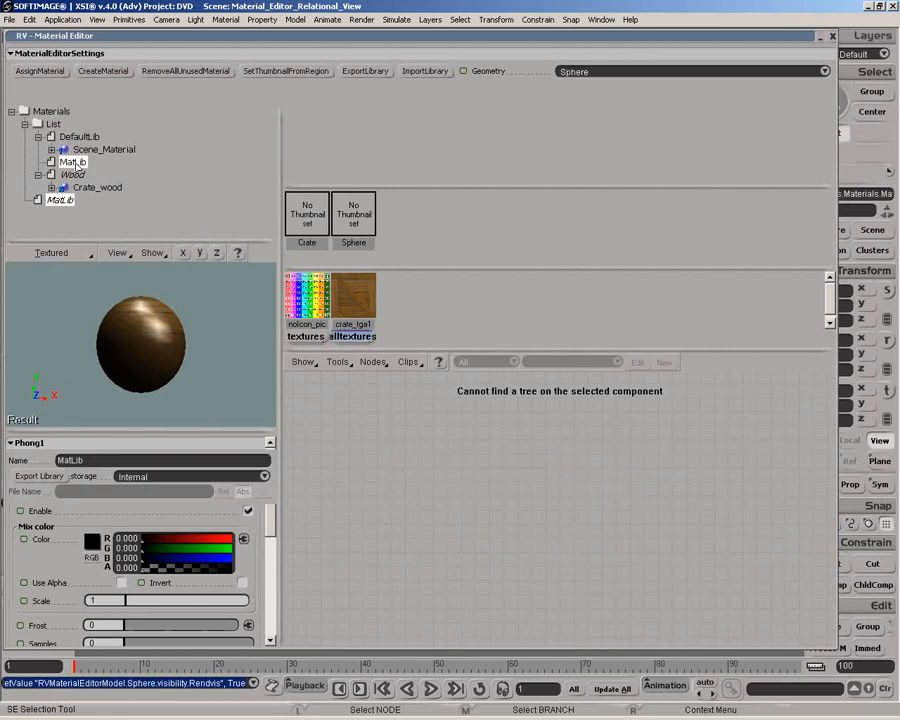
pyautogui.rightClick(75, 162)
pyautogui.click(101, 200)
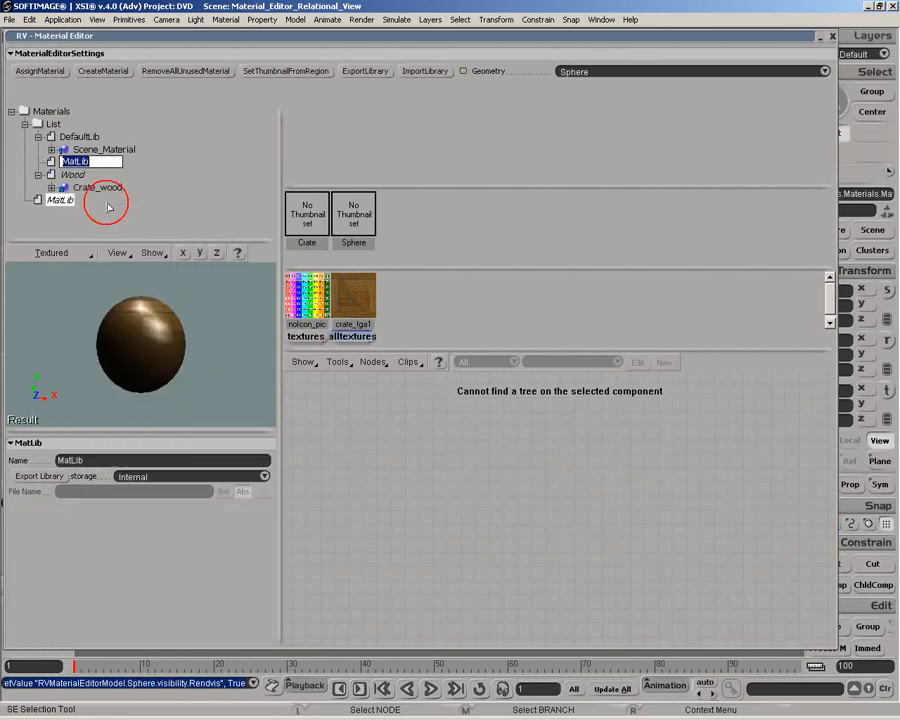
pyautogui.write('Glass')
pyautogui.press('Return')
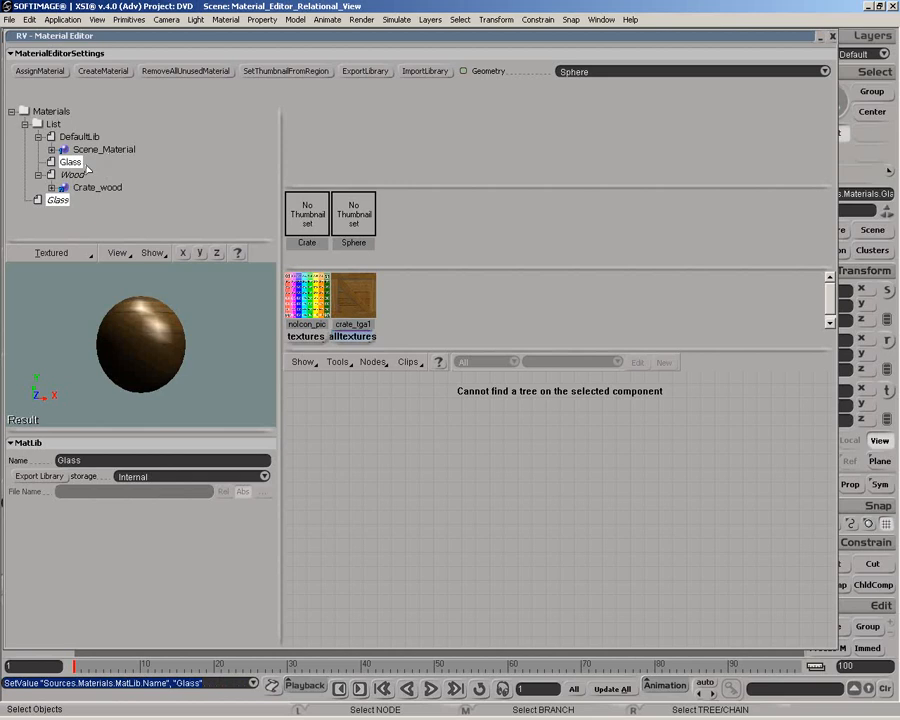
# Set Glass as the current material library and collapse the full library list
pyautogui.rightClick(74, 164)
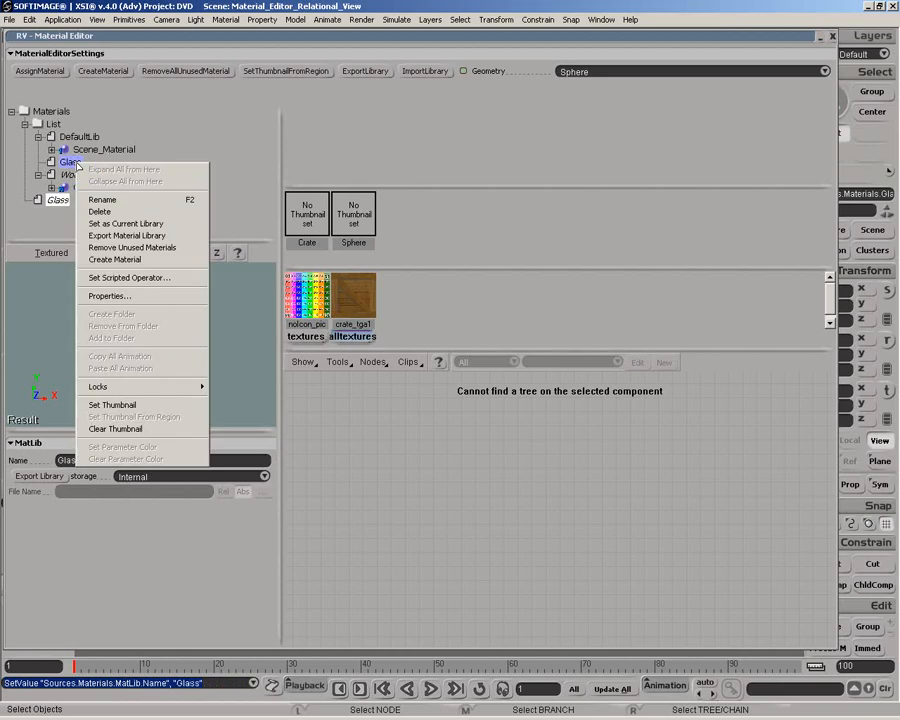
pyautogui.click(181, 231)
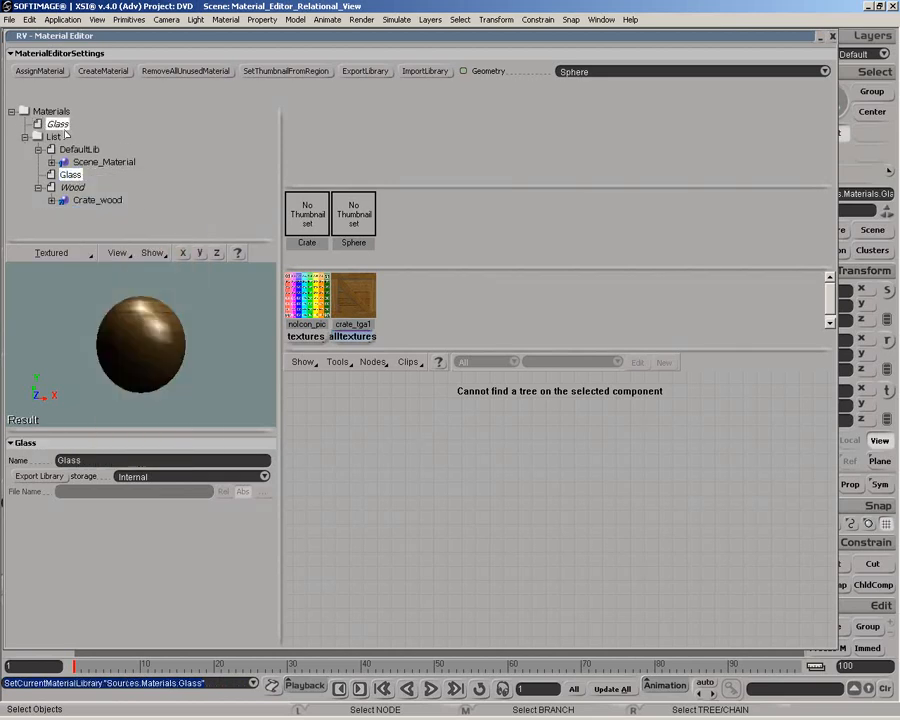
pyautogui.click(25, 137)
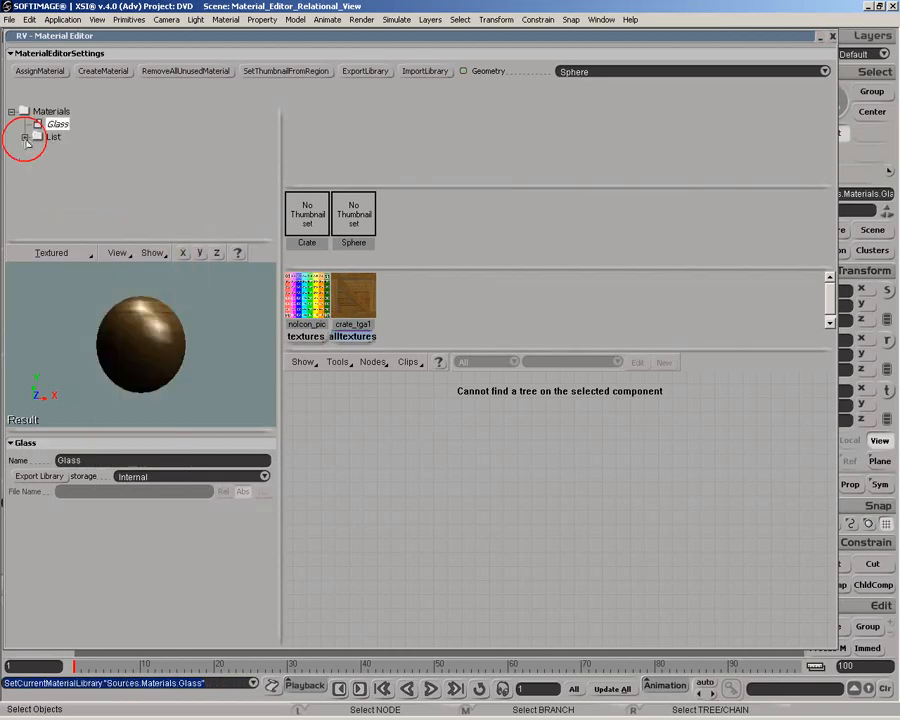
# Create a new material in the Glass library and rename it Thick_glass
pyautogui.click(99, 73)
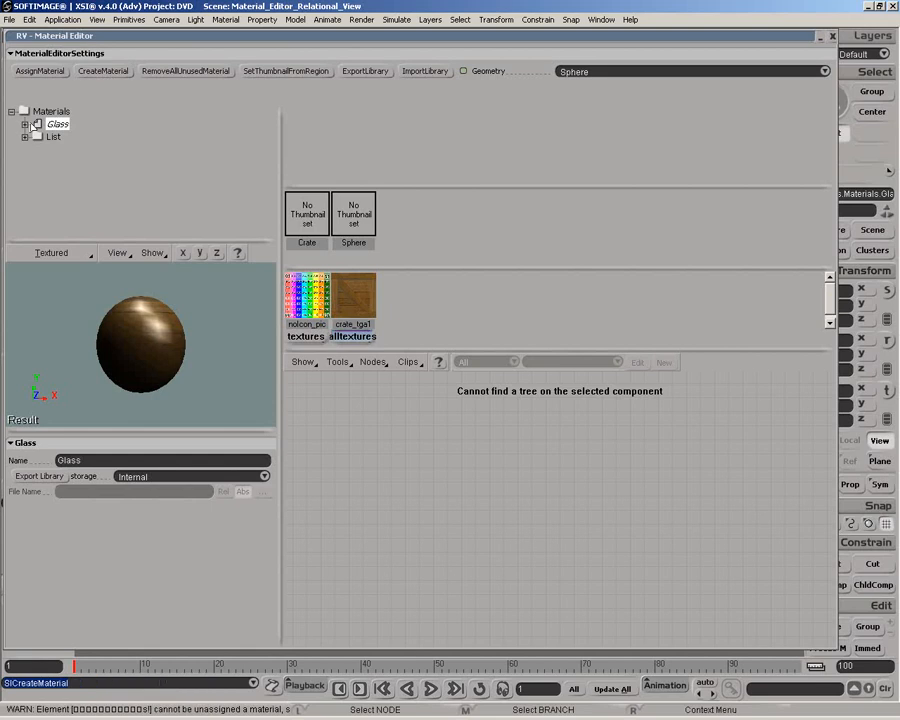
pyautogui.click(25, 124)
pyautogui.click(48, 137)
pyautogui.rightClick(66, 137)
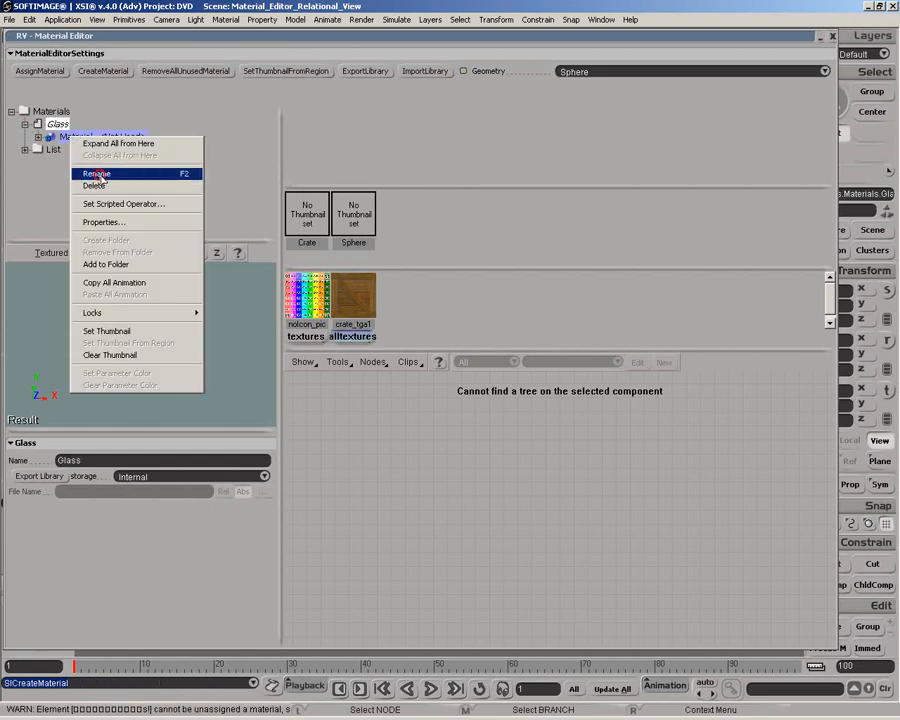
pyautogui.click(99, 175)
pyautogui.write('Thick_glass')
pyautogui.press('Return')
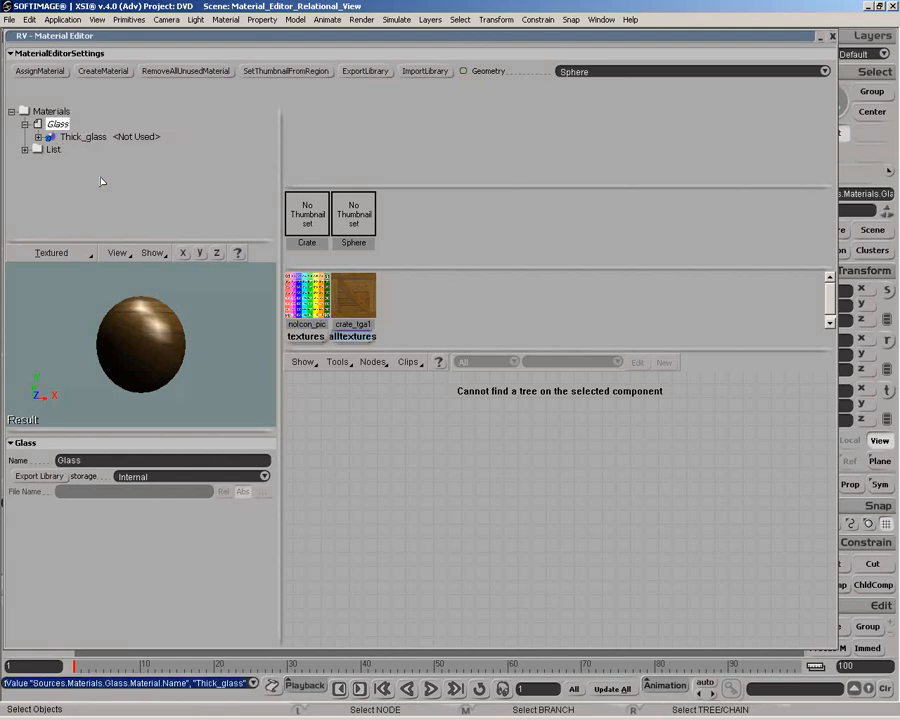
# Open Thick_glass's Phong shader and lower the red of its diffuse color to about 0.365
pyautogui.click(84, 137)
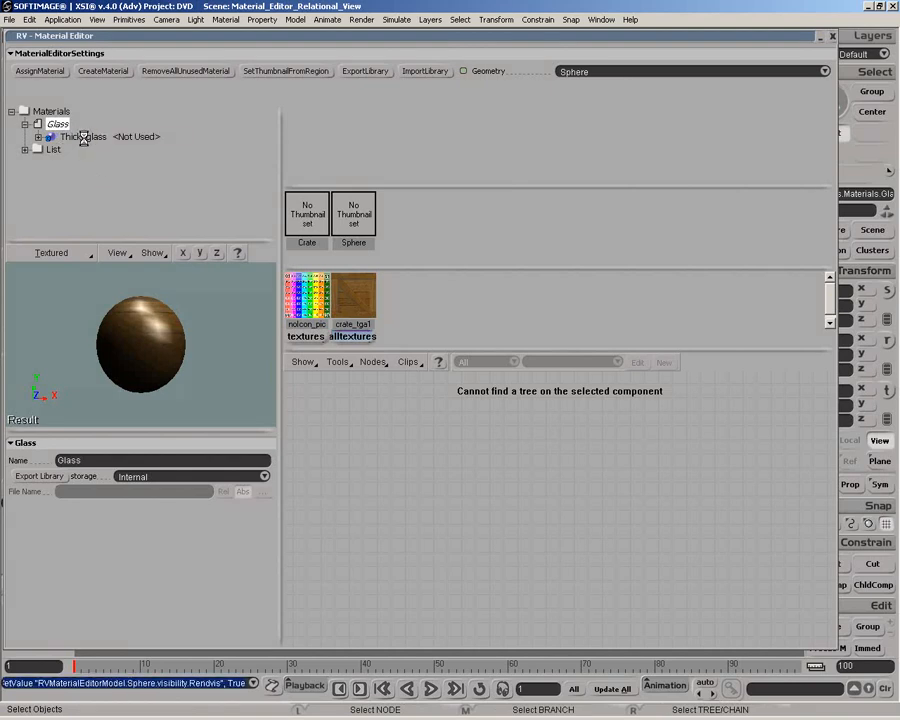
pyautogui.moveTo(268, 504); pyautogui.dragTo(270, 458)
pyautogui.click(480, 490)
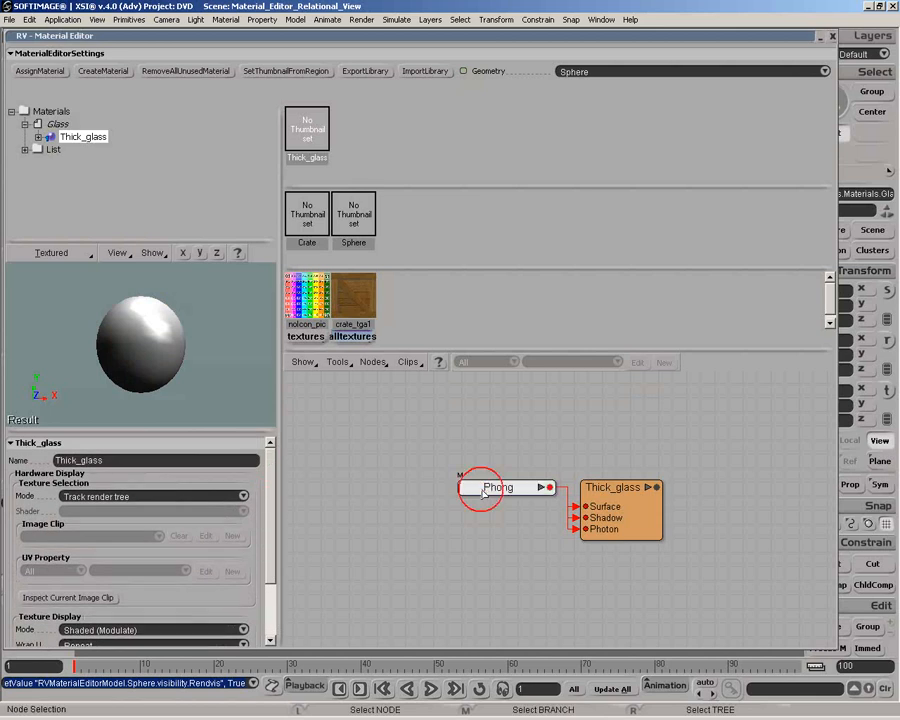
pyautogui.click(33, 456)
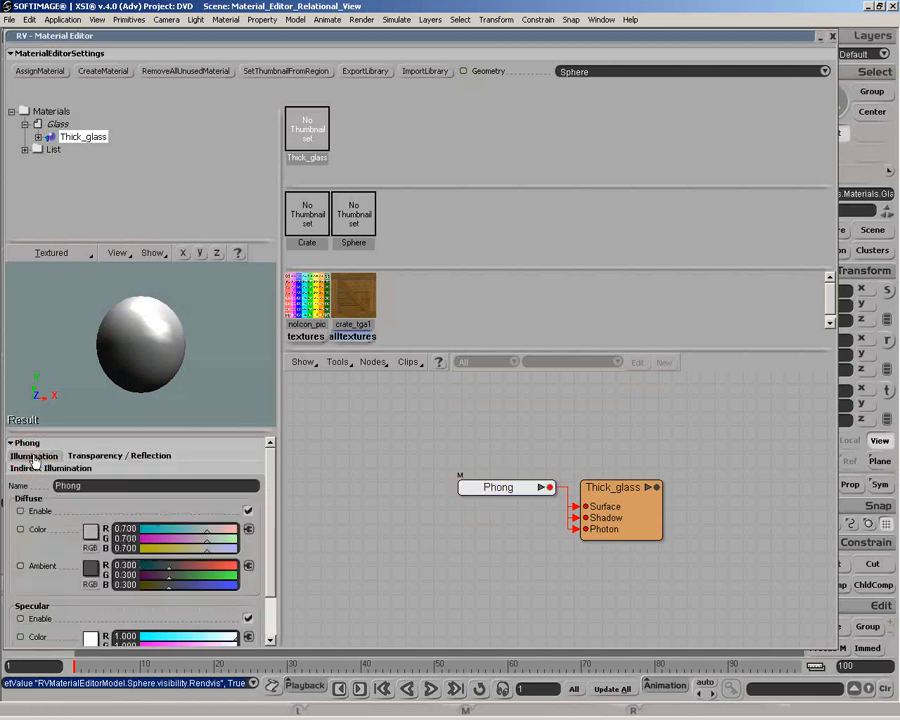
pyautogui.moveTo(208, 530); pyautogui.dragTo(177, 533)
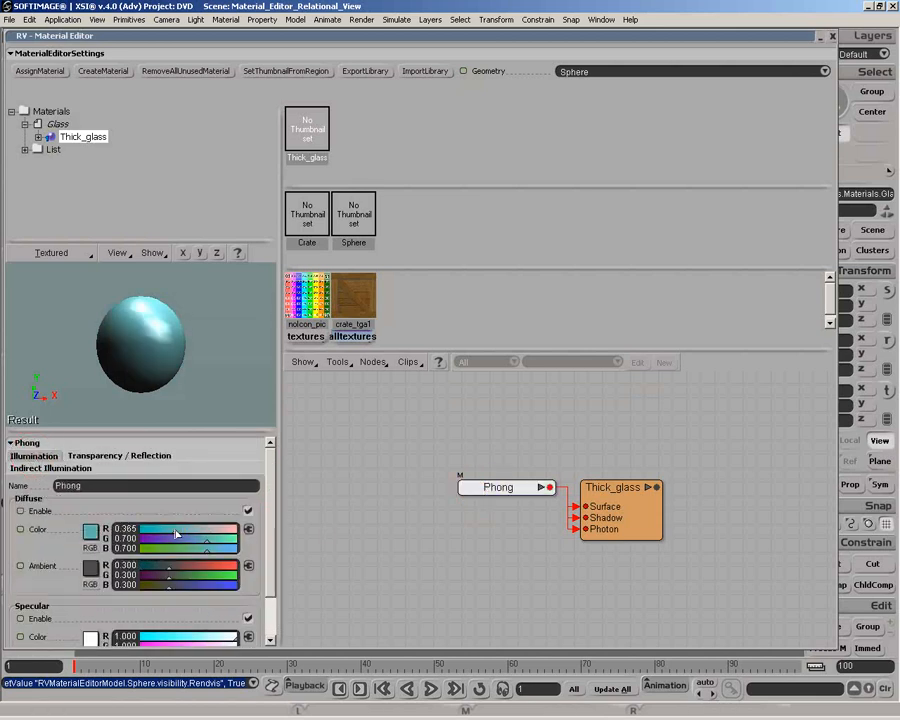
# Draw a render region over most of the preview sphere and raise the Phong specular decay to about 201
pyautogui.press('q')
pyautogui.moveTo(84, 292); pyautogui.dragTo(171, 399)
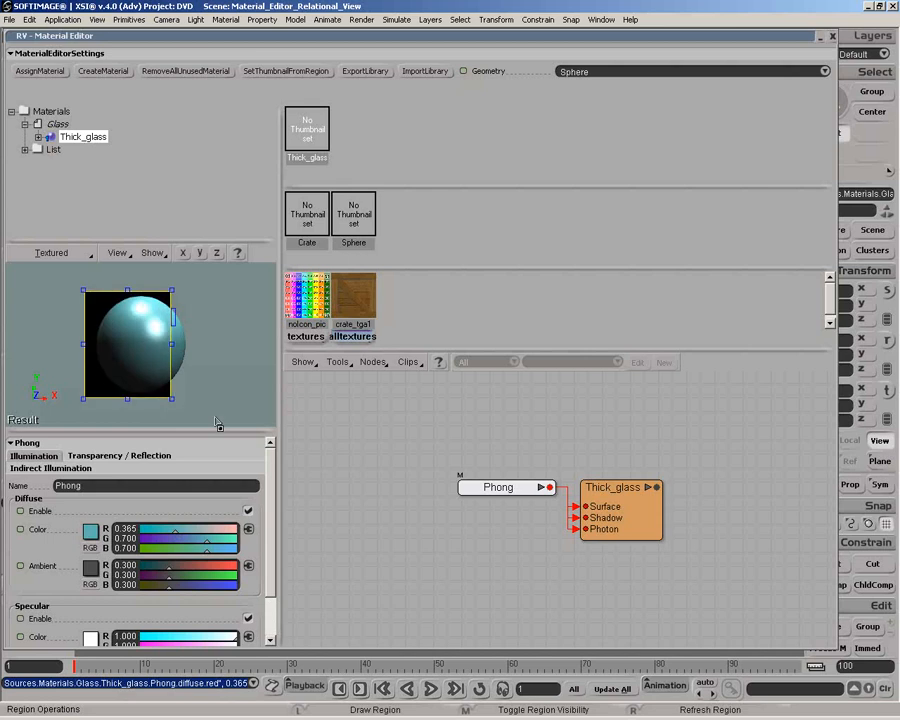
pyautogui.scroll(-2, 200, 580)
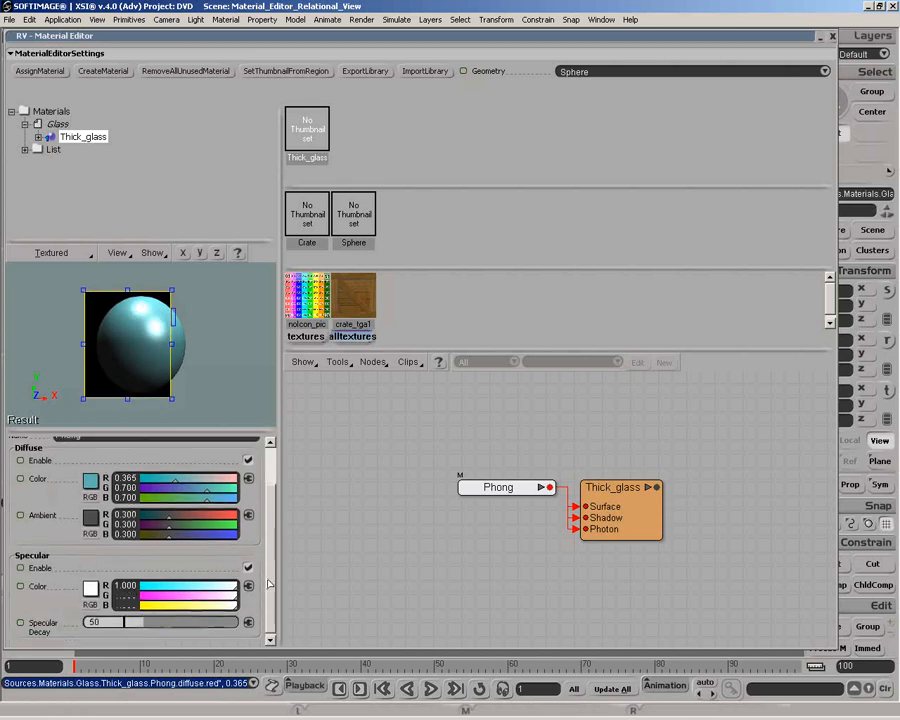
pyautogui.moveTo(151, 625); pyautogui.dragTo(203, 627)
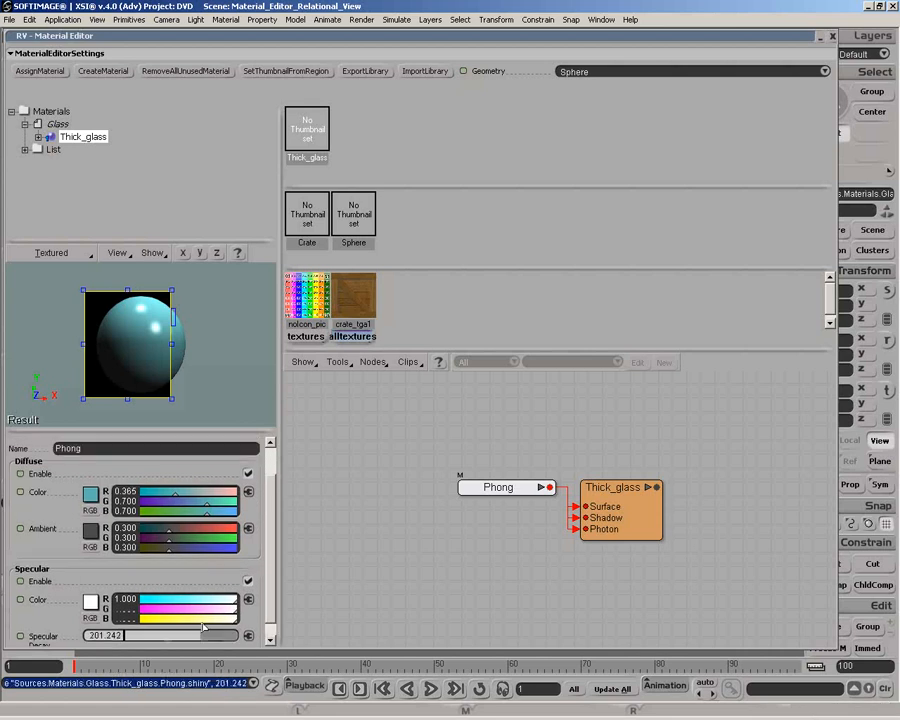
pyautogui.scroll(3, 228, 614)
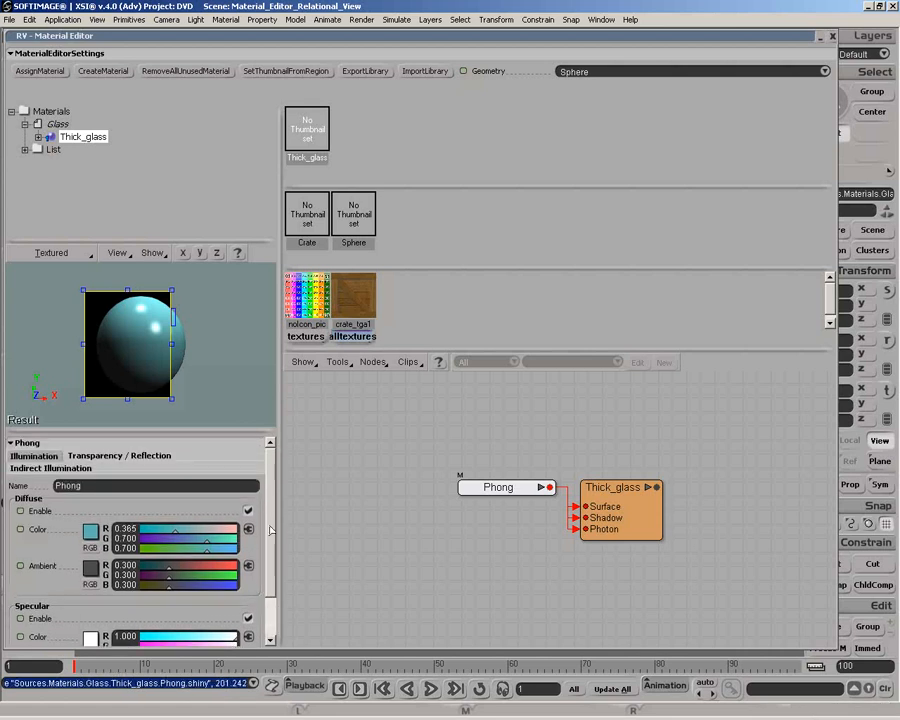
# Set the Phong transparency mix color to about 0.609 in all channels and the index of refraction to 1.5
pyautogui.click(131, 456)
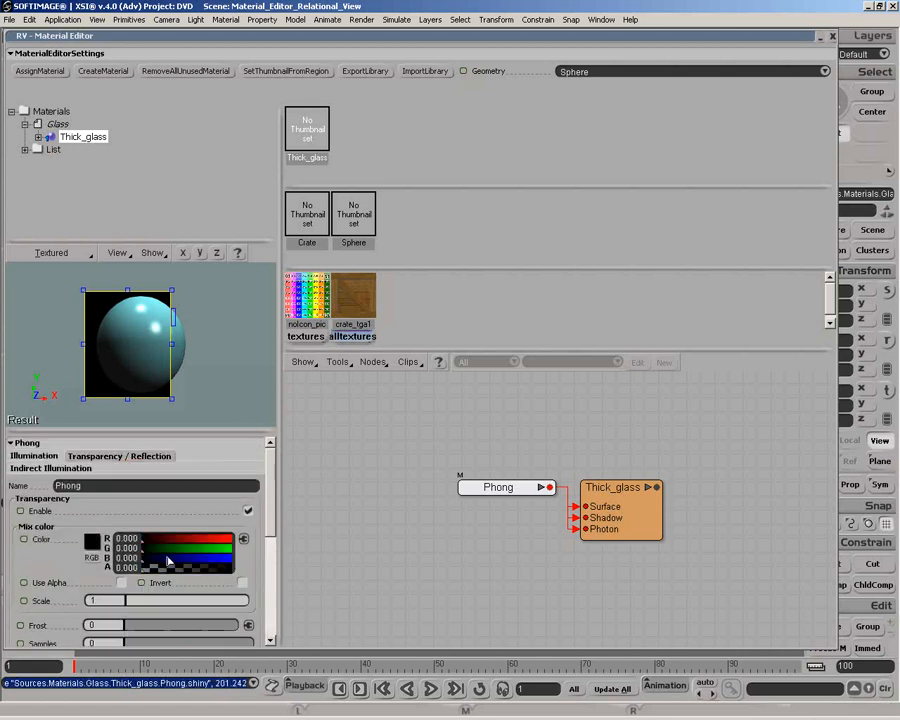
pyautogui.moveTo(196, 568); pyautogui.dragTo(198, 570)
pyautogui.scroll(-3, 239, 576)
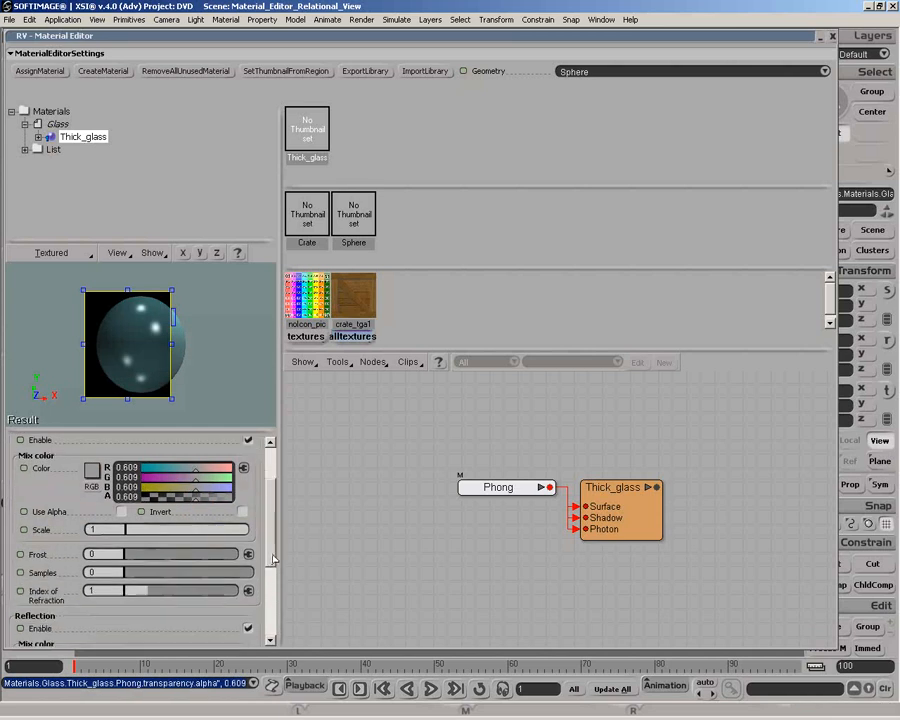
pyautogui.click(100, 549)
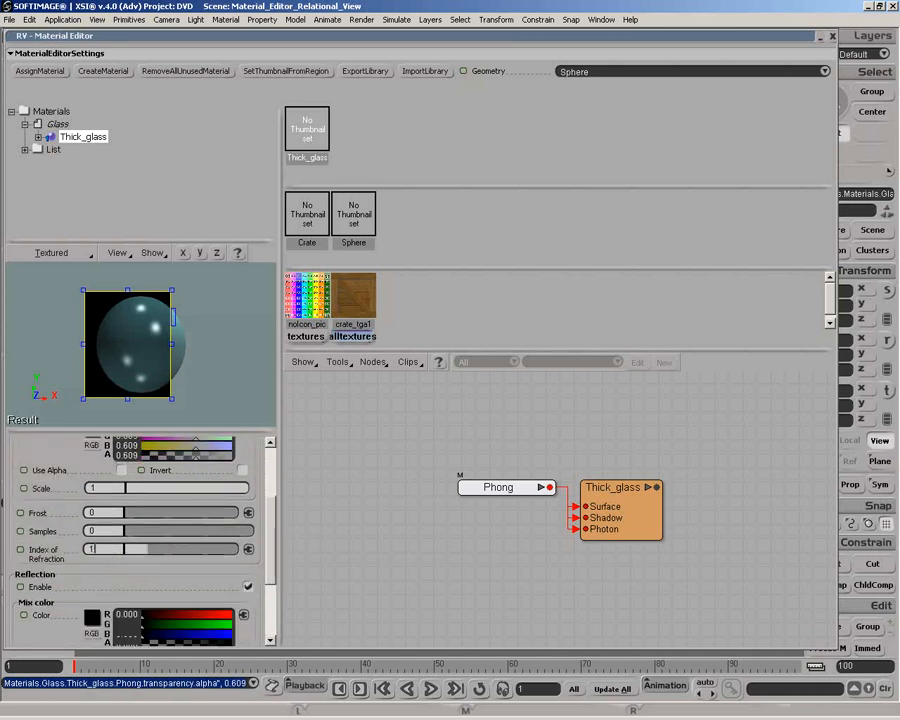
pyautogui.write('.5')
pyautogui.press('Return')
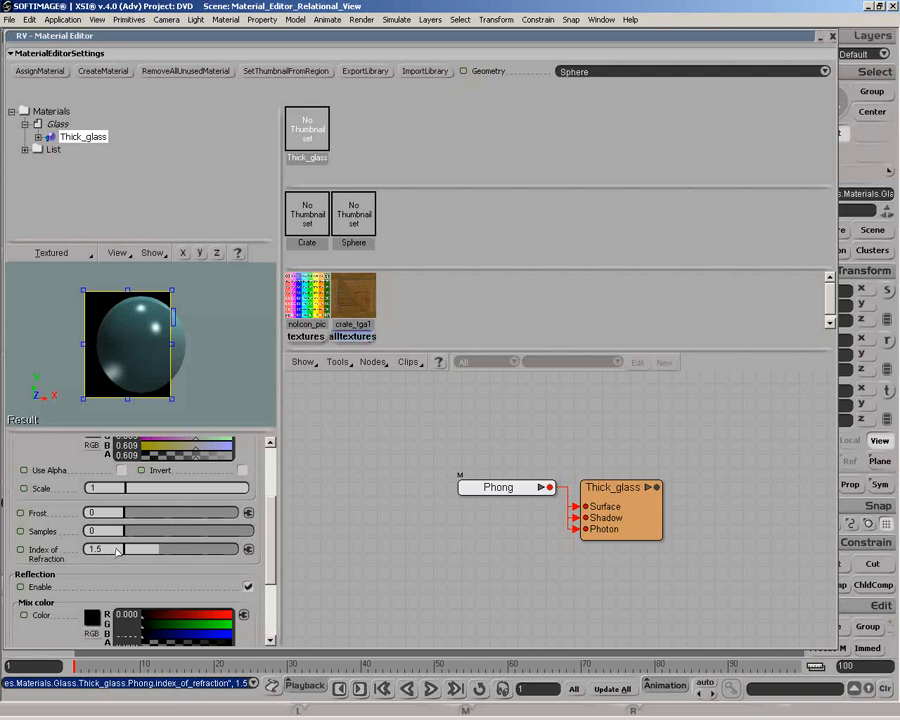
# Set the Phong reflection mix color to about 0.211 in all channels
pyautogui.moveTo(266, 512); pyautogui.dragTo(266, 614)
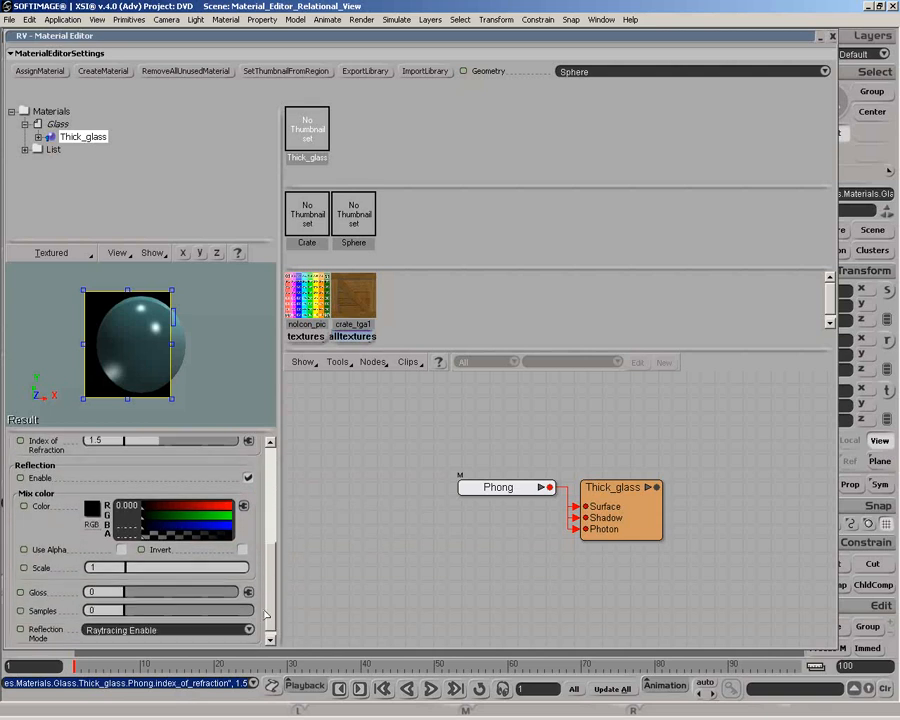
pyautogui.moveTo(143, 535); pyautogui.dragTo(160, 539)
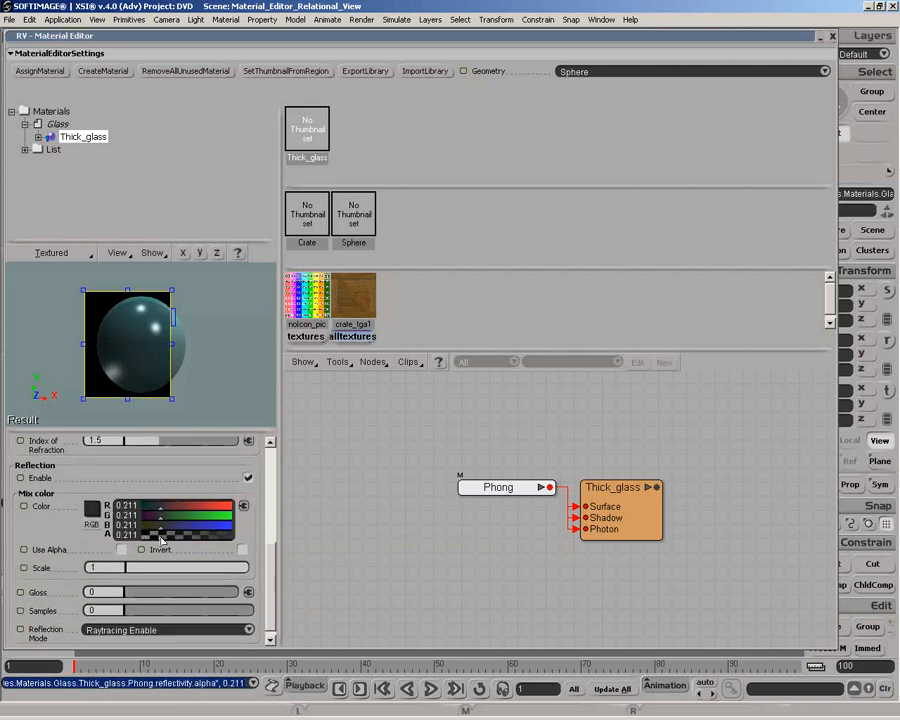
pyautogui.scroll(5, 266, 568)
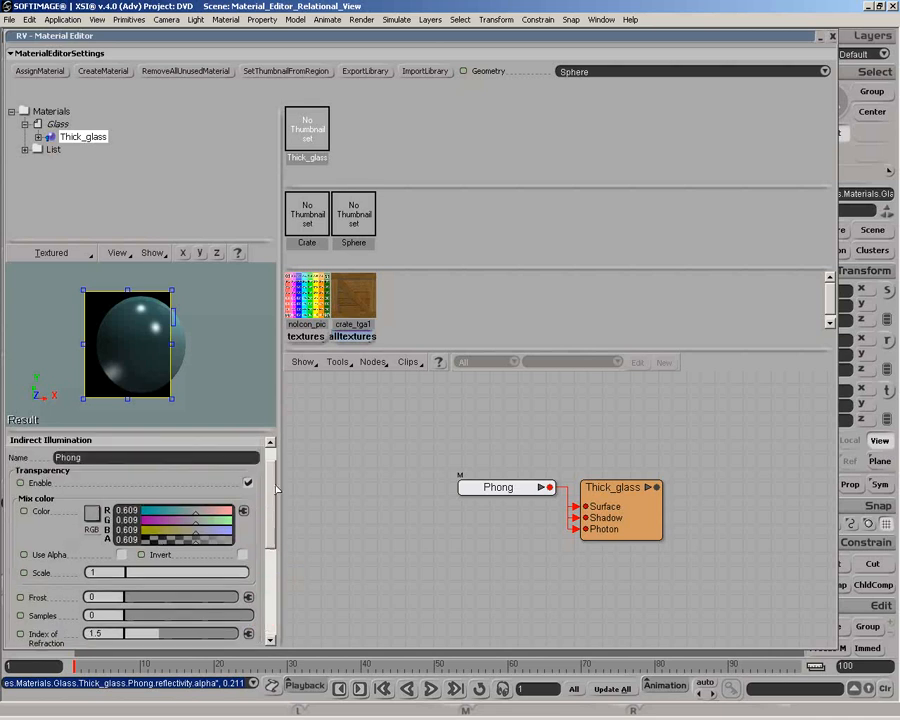
# Move the Thick_glass and Phong nodes apart and add an Incidence illumination node beside Phong in the render tree
pyautogui.moveTo(612, 487); pyautogui.dragTo(670, 435)
pyautogui.moveTo(520, 487); pyautogui.dragTo(573, 426)
pyautogui.click(385, 362)
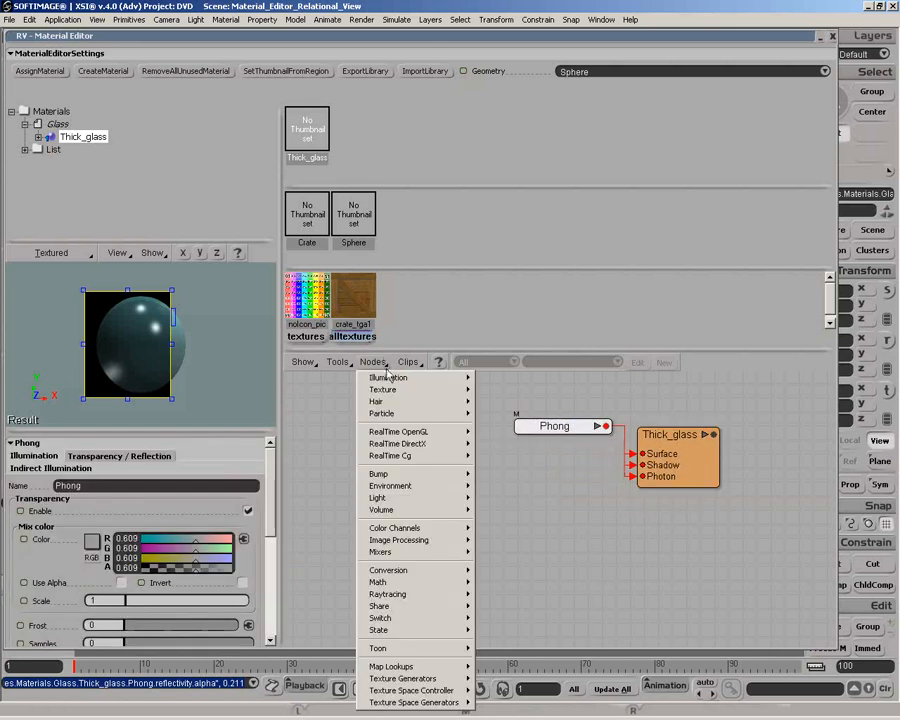
pyautogui.moveTo(400, 377)
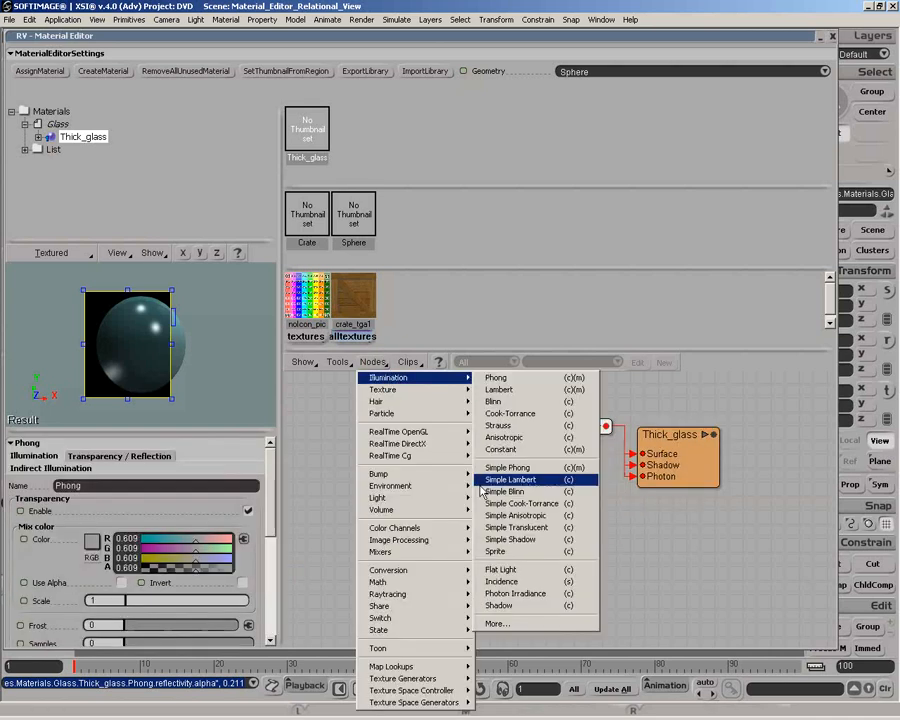
pyautogui.click(508, 588)
pyautogui.moveTo(530, 392)
pyautogui.mouseDown()
pyautogui.moveTo(426, 411)
pyautogui.moveTo(411, 430)
pyautogui.mouseUp()
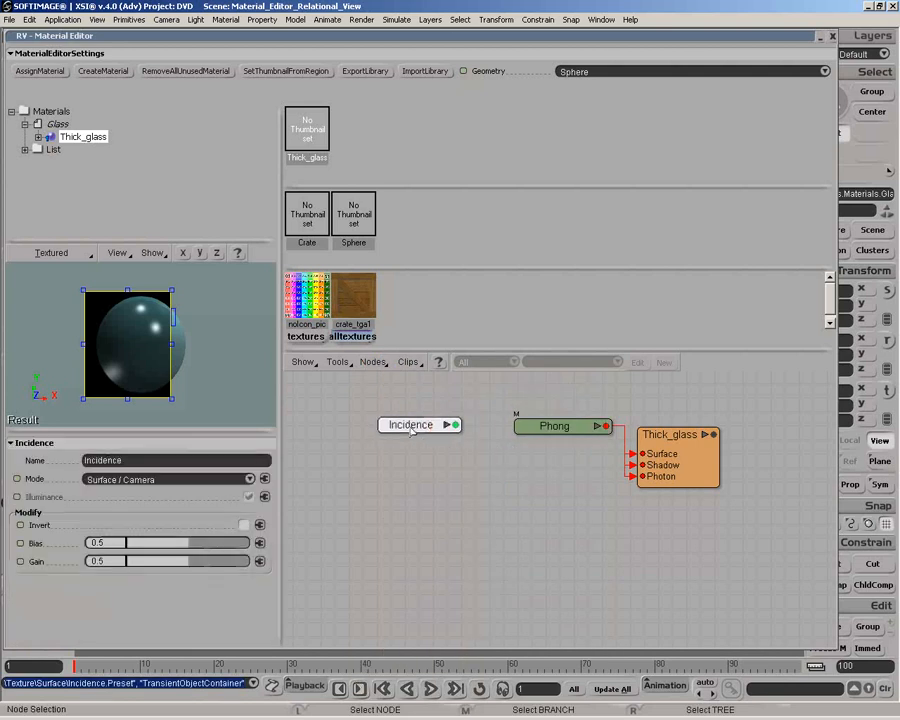
# Connect the Incidence node to Phong's transparency and space out the Incidence and Thick_glass nodes
pyautogui.click(596, 427)
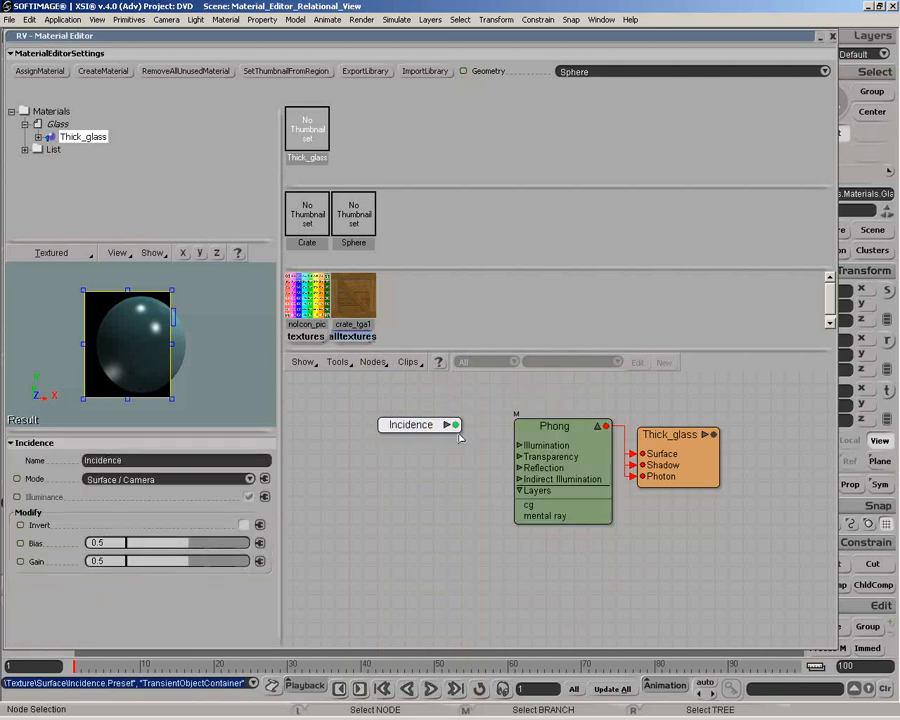
pyautogui.moveTo(457, 428); pyautogui.dragTo(549, 437)
pyautogui.click(549, 437)
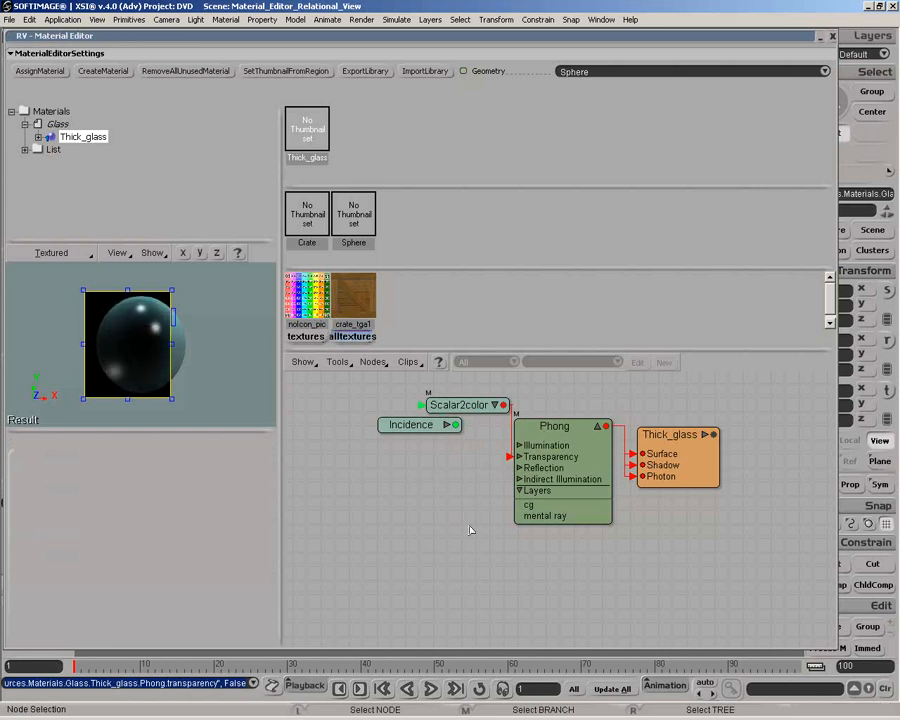
pyautogui.moveTo(658, 466); pyautogui.dragTo(689, 460)
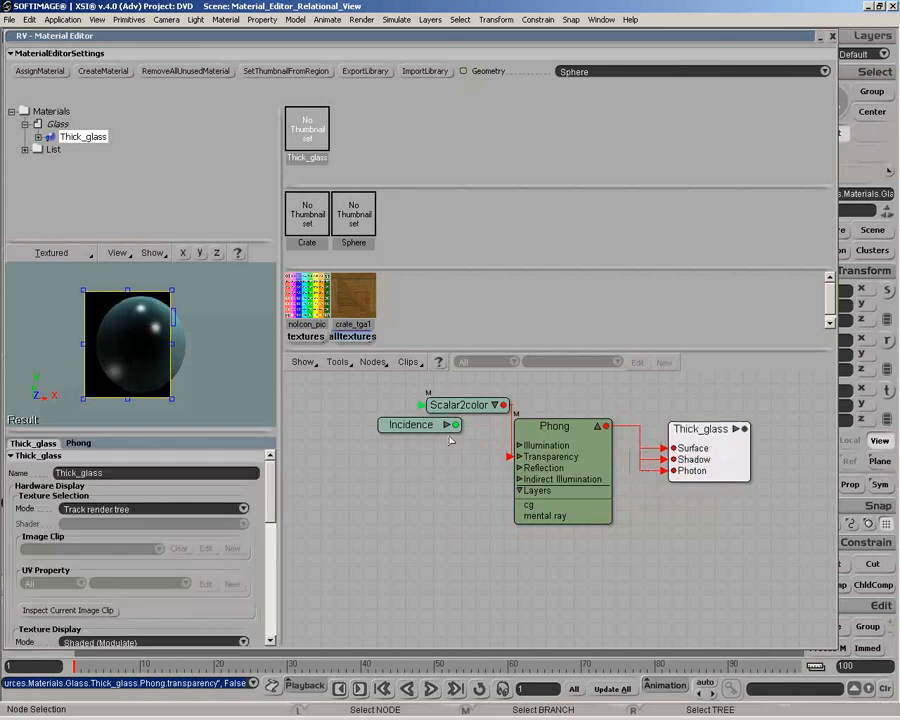
pyautogui.moveTo(438, 432); pyautogui.dragTo(371, 412)
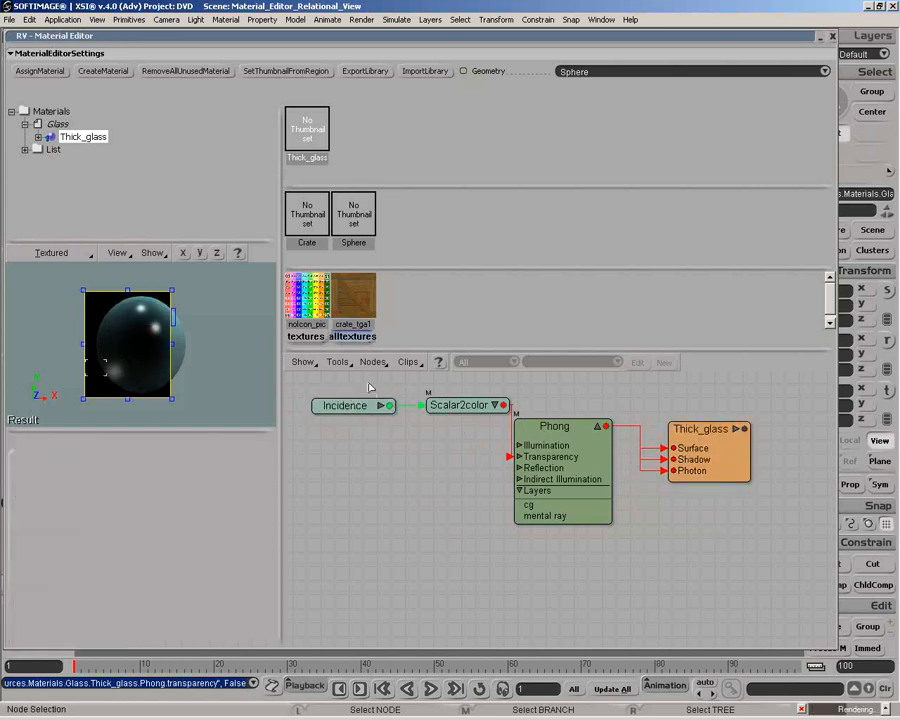
pyautogui.click(381, 468)
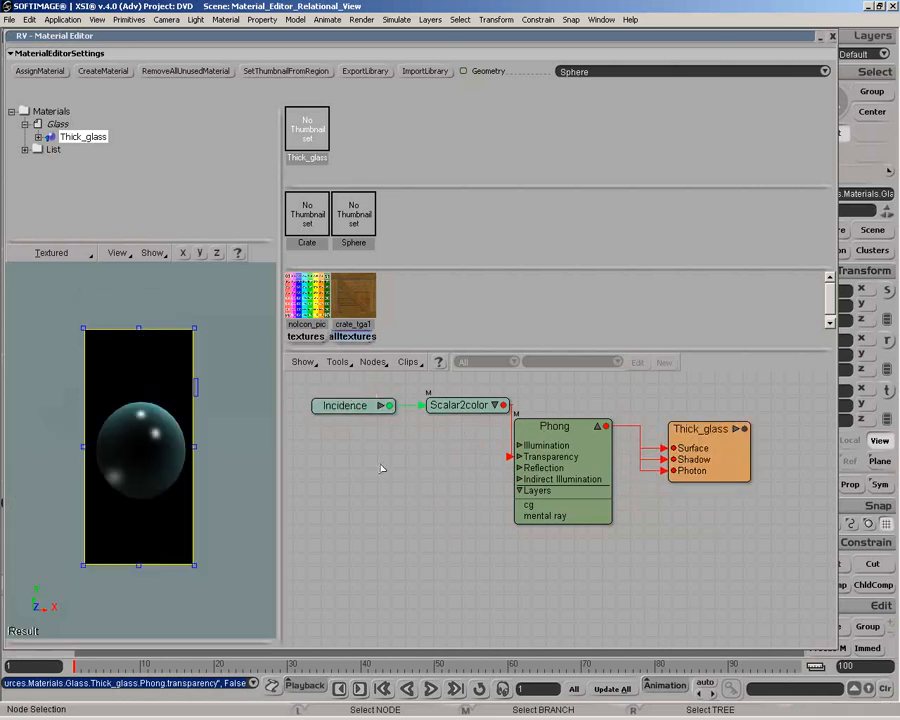
# Add an Environment node to the render tree and place it with its noIcon_pic clip below the Incidence node
pyautogui.click(371, 363)
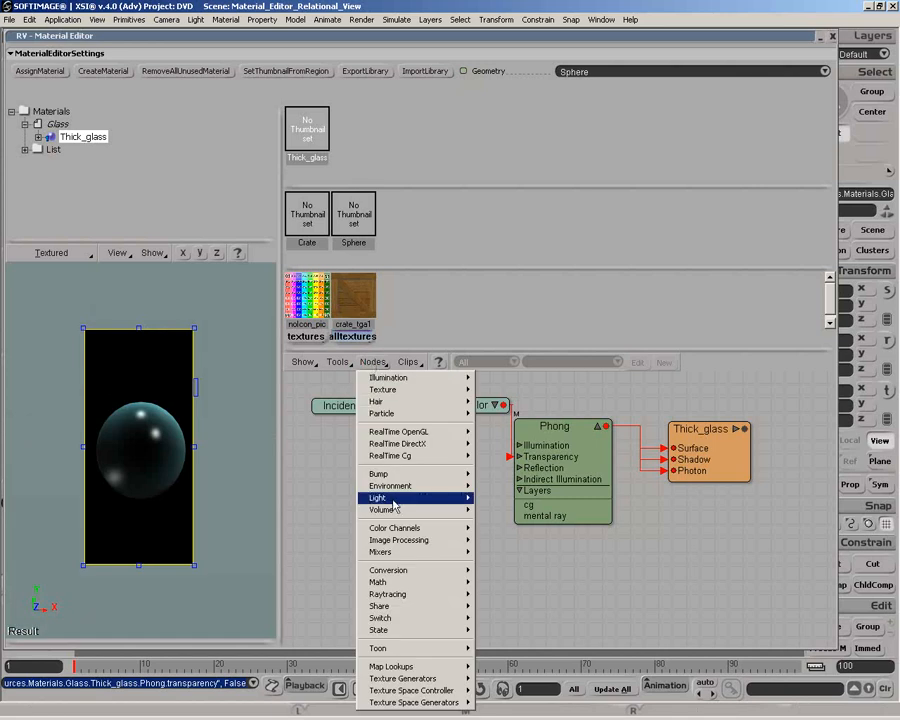
pyautogui.moveTo(420, 486)
pyautogui.click(491, 488)
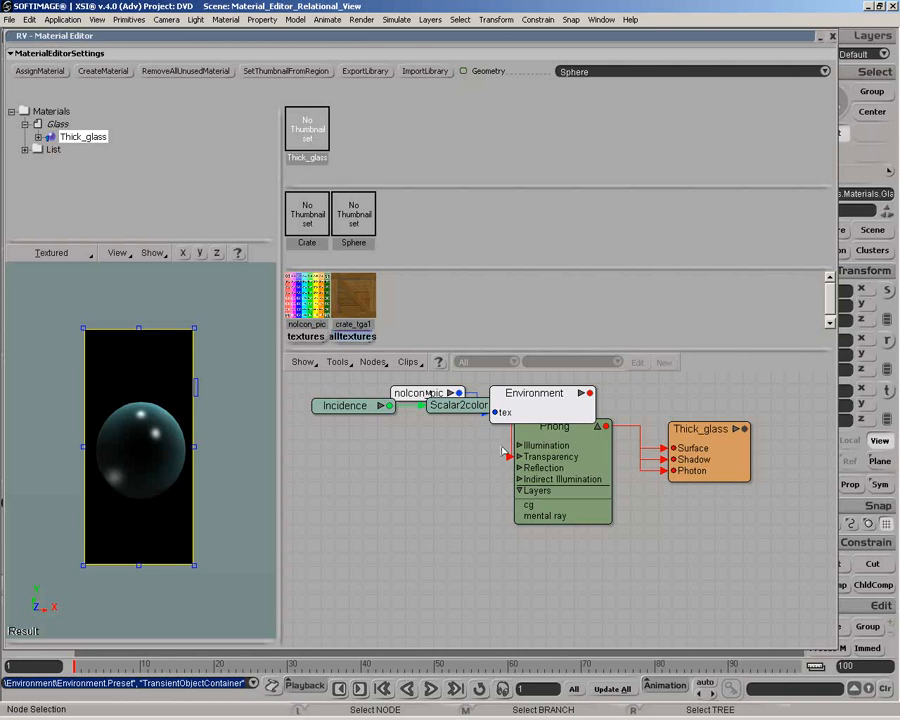
pyautogui.moveTo(525, 418); pyautogui.dragTo(425, 496)
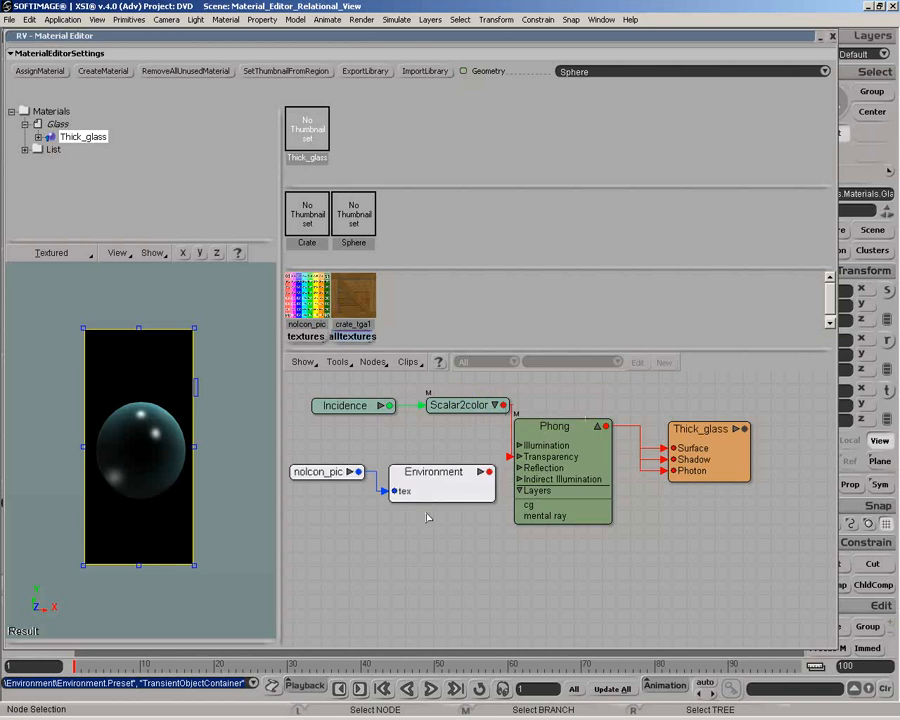
# Duplicate the Environment node and place the copy beneath the original
pyautogui.click(438, 543)
pyautogui.middleClick(440, 497)
pyautogui.click(427, 530)
pyautogui.hotkey('ctrl', 'v')
pyautogui.click(439, 509)
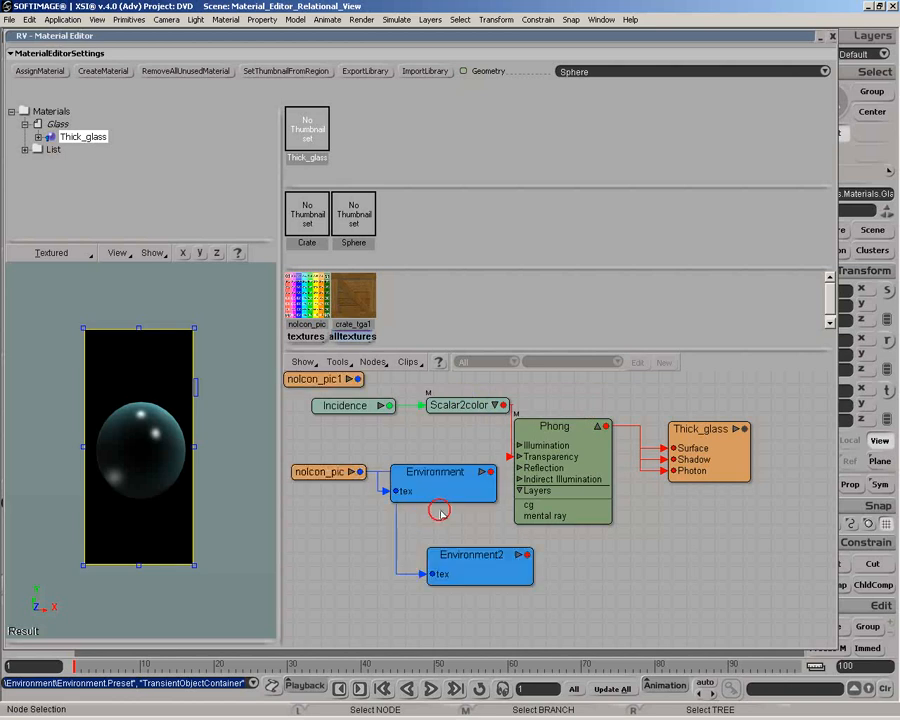
pyautogui.moveTo(444, 562); pyautogui.dragTo(409, 555)
# Spread out the Phong, Thick_glass, Environment and noIcon_pic nodes to make room in the render tree
pyautogui.moveTo(548, 469); pyautogui.dragTo(585, 463)
pyautogui.moveTo(728, 463); pyautogui.dragTo(810, 454)
pyautogui.moveTo(464, 482); pyautogui.dragTo(479, 485)
pyautogui.moveTo(334, 472); pyautogui.dragTo(333, 543)
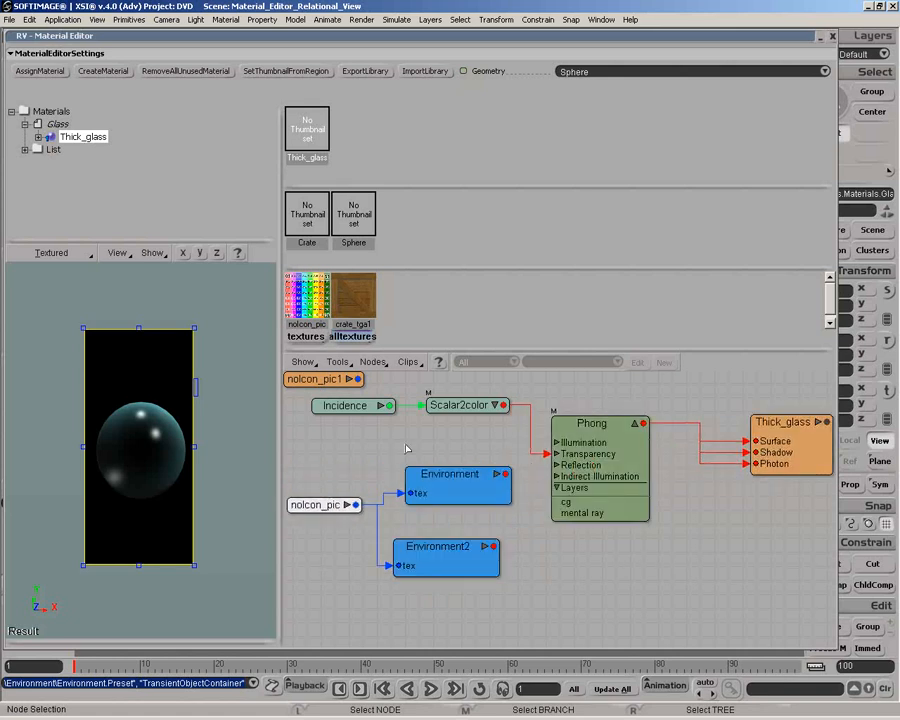
# Add a Mix_2colors node and position it between the Environment nodes and Phong, shifting Phong towards Thick_glass
pyautogui.click(372, 362)
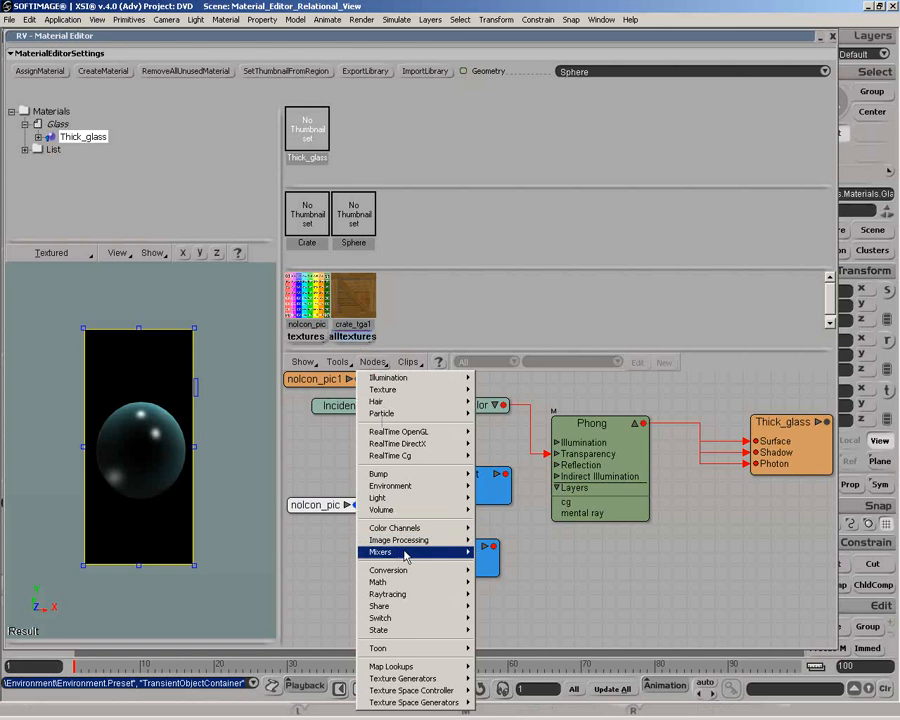
pyautogui.moveTo(460, 552)
pyautogui.click(505, 552)
pyautogui.moveTo(526, 400); pyautogui.dragTo(554, 551)
pyautogui.moveTo(599, 484); pyautogui.dragTo(688, 479)
pyautogui.moveTo(538, 549); pyautogui.dragTo(561, 526)
# Connect Environment to the base_color and Environment2 to the color1 input of Mix_2colors
pyautogui.moveTo(506, 473); pyautogui.dragTo(553, 523)
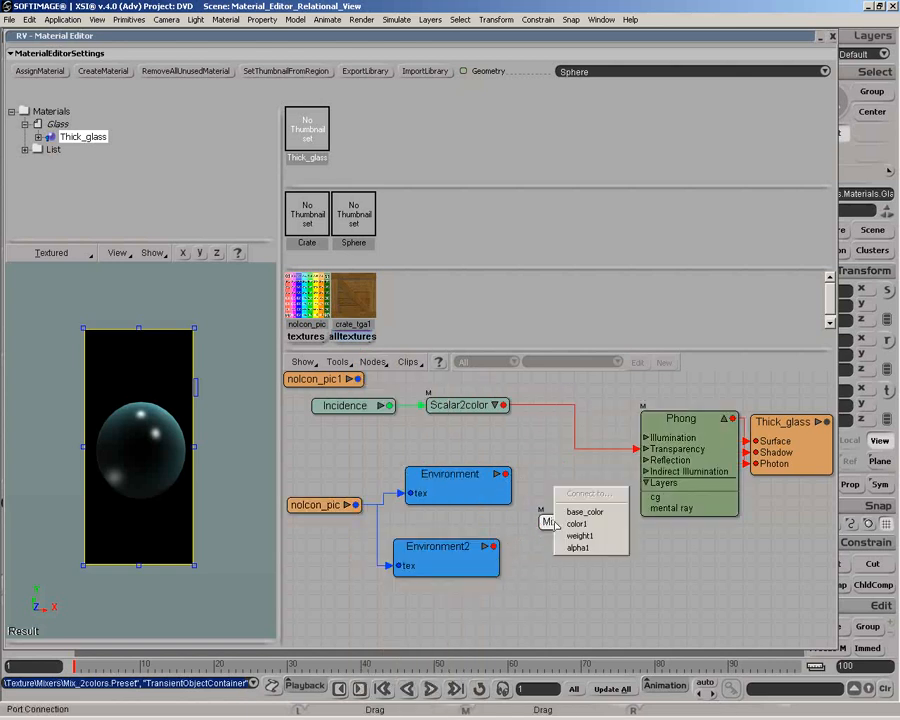
pyautogui.click(568, 511)
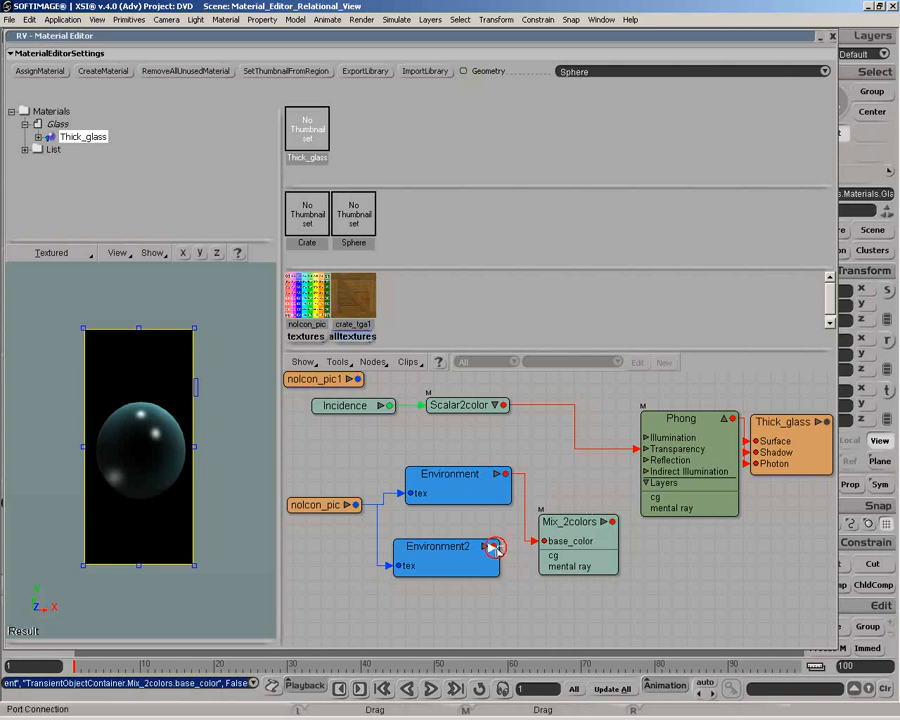
pyautogui.moveTo(493, 548); pyautogui.dragTo(566, 548)
pyautogui.click(582, 549)
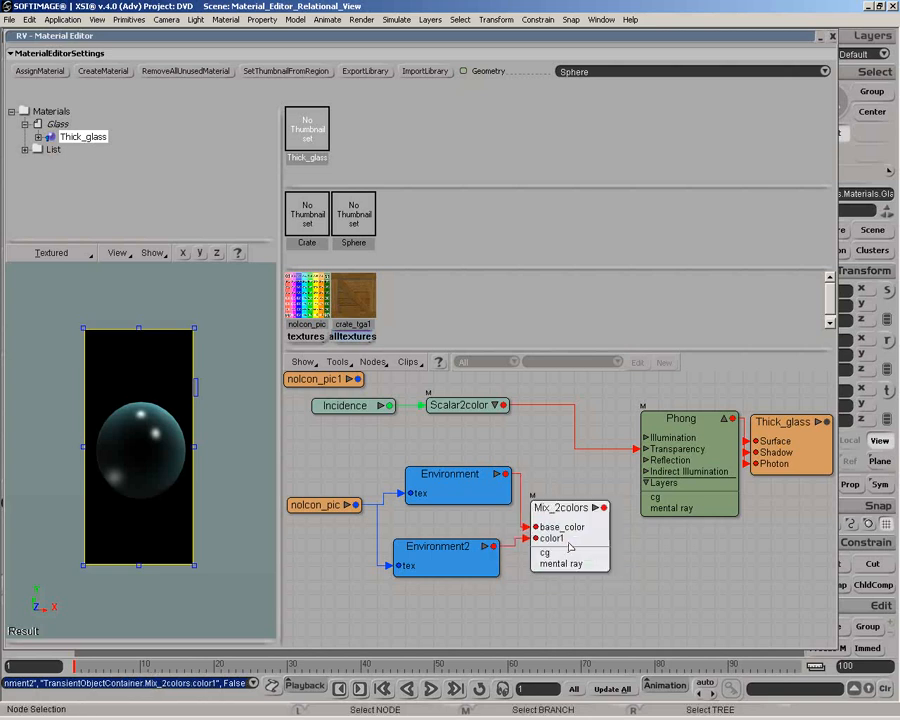
pyautogui.click(625, 540)
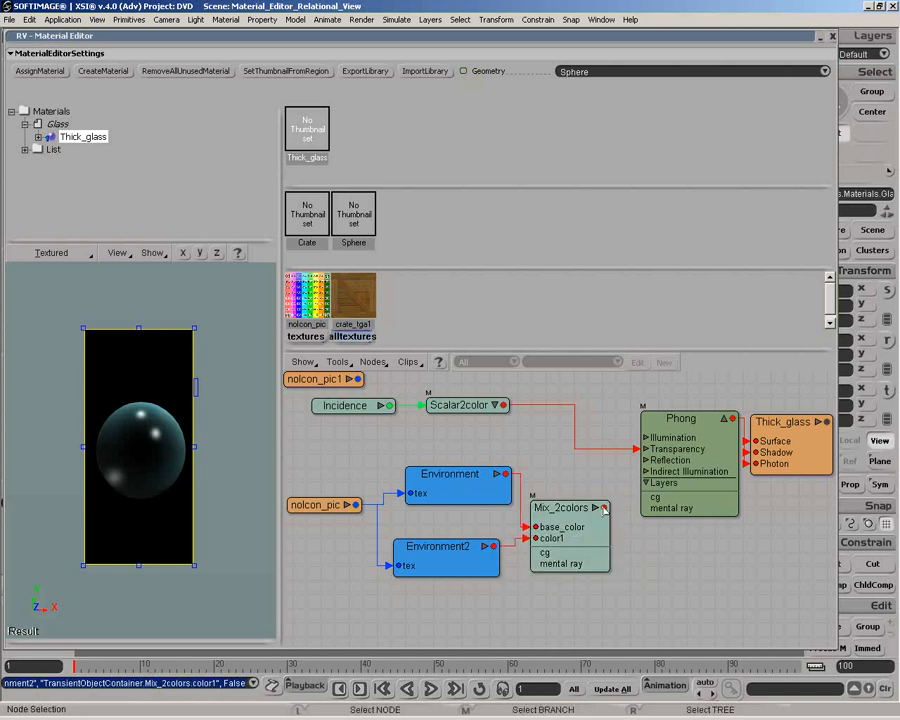
# Open the Environment node's properties and load MATOS_blurred.jpg as its new image clip
pyautogui.click(477, 497)
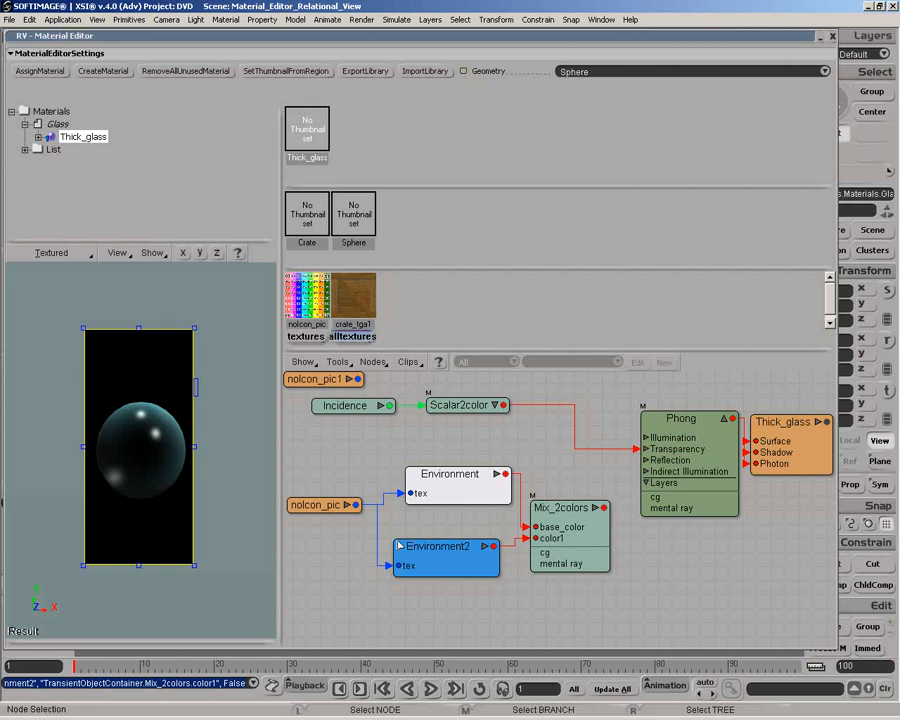
pyautogui.moveTo(241, 641); pyautogui.dragTo(244, 469)
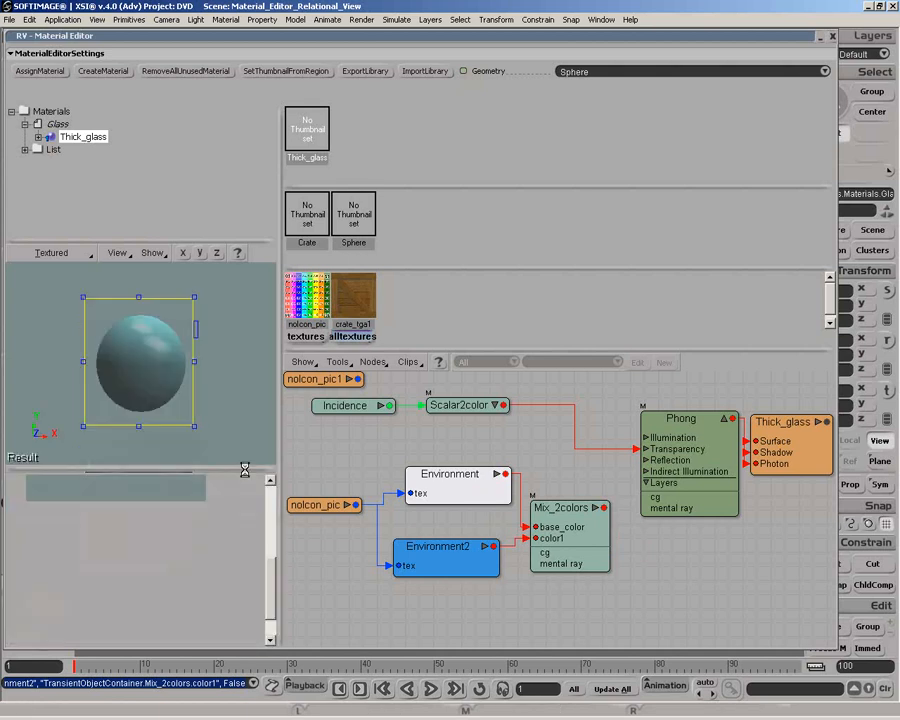
pyautogui.moveTo(270, 565); pyautogui.dragTo(269, 484)
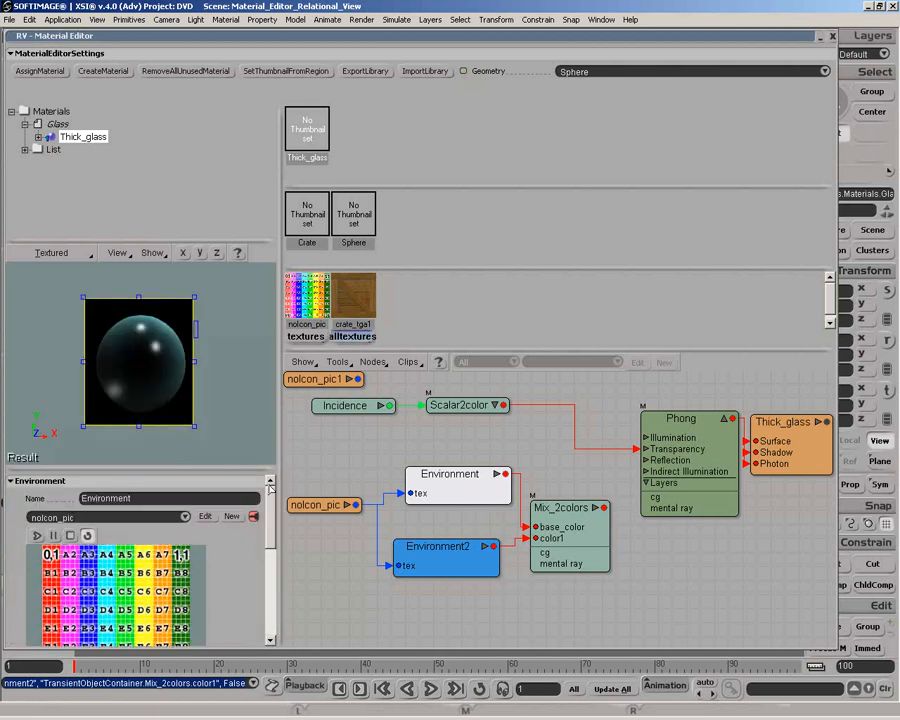
pyautogui.click(233, 517)
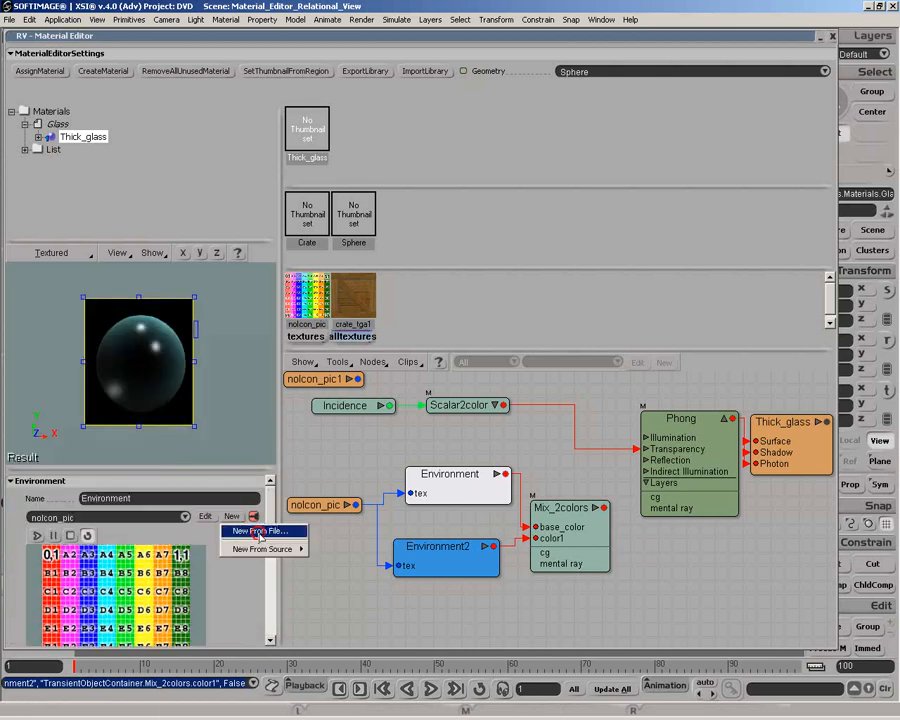
pyautogui.click(262, 531)
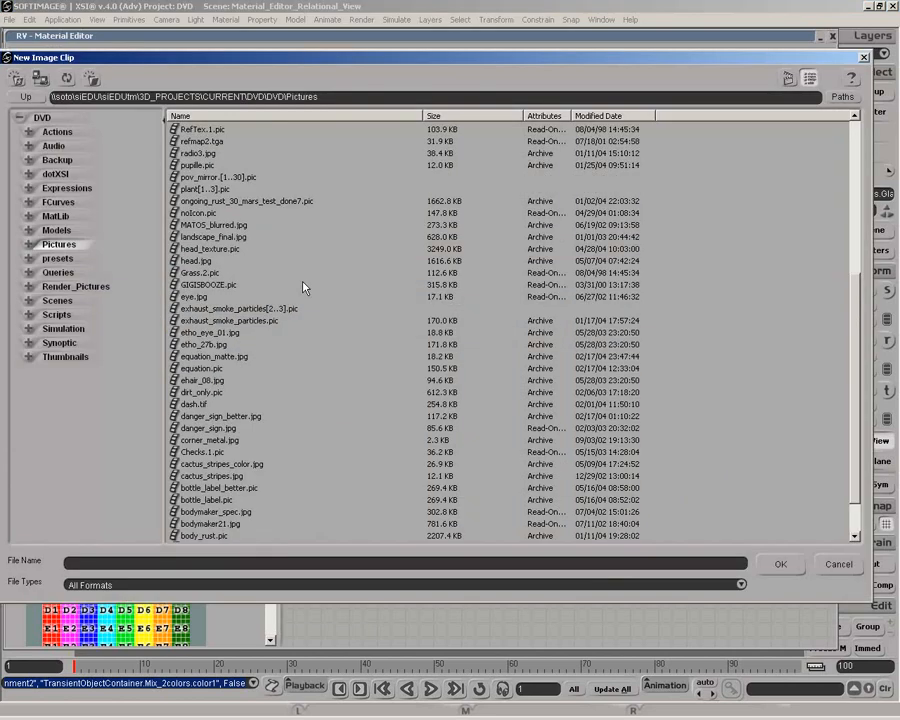
pyautogui.click(212, 226)
pyautogui.click(780, 562)
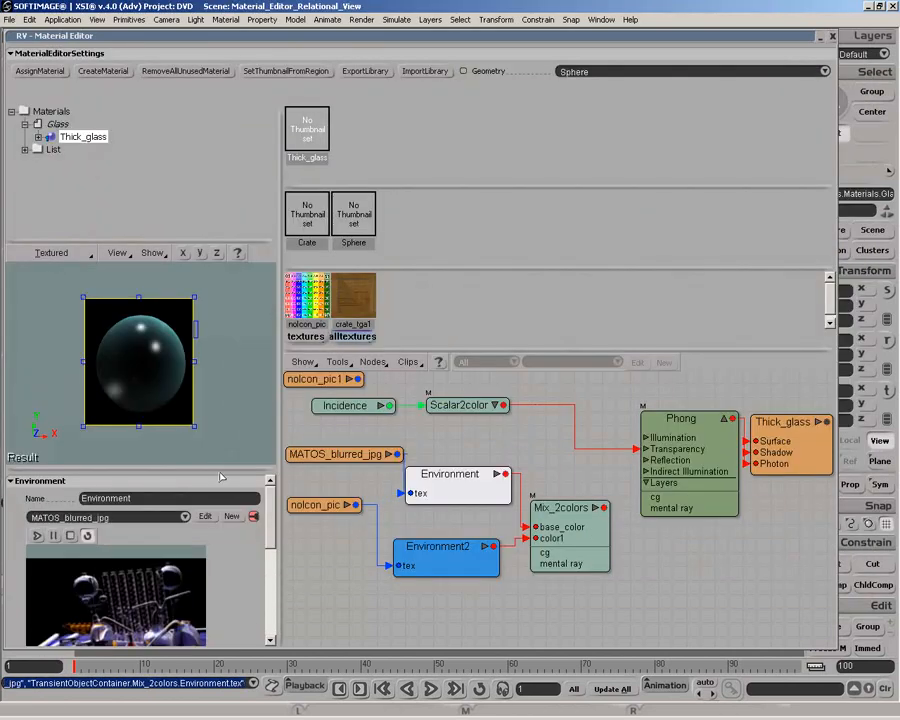
pyautogui.moveTo(266, 512); pyautogui.dragTo(268, 543)
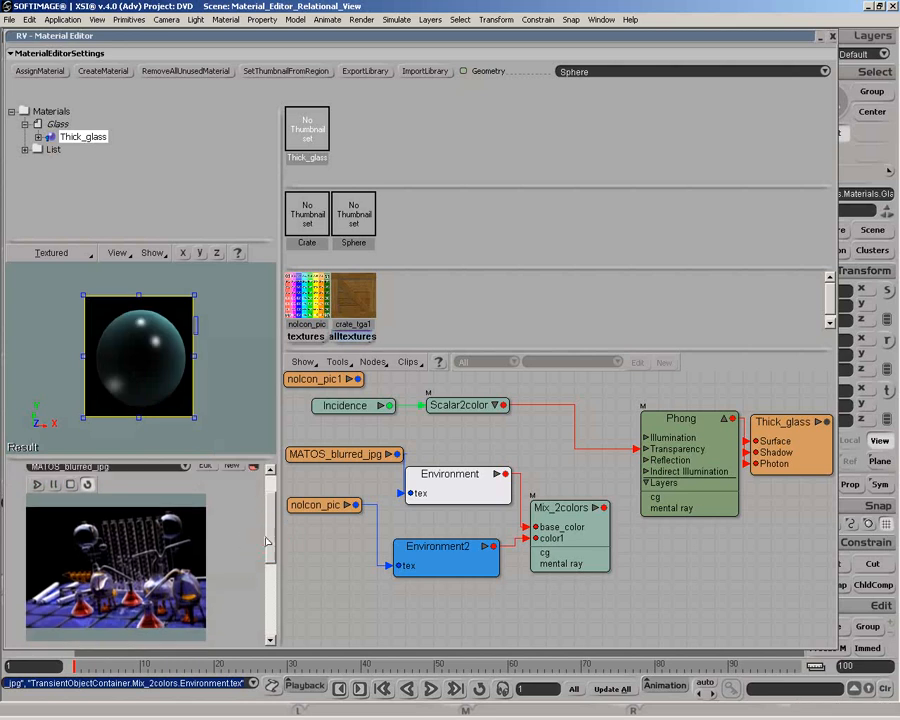
# Load RefTex.1.pic as Environment2's new image clip and move the disconnected noIcon_pic node out of the way
pyautogui.click(473, 563)
pyautogui.moveTo(268, 527); pyautogui.dragTo(268, 480)
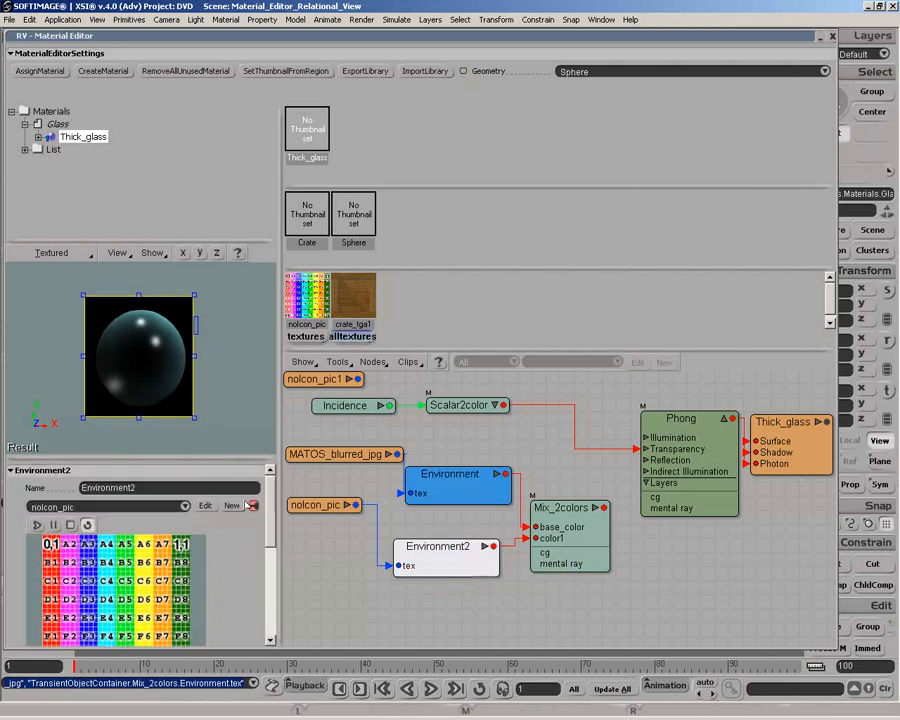
pyautogui.click(232, 506)
pyautogui.click(254, 519)
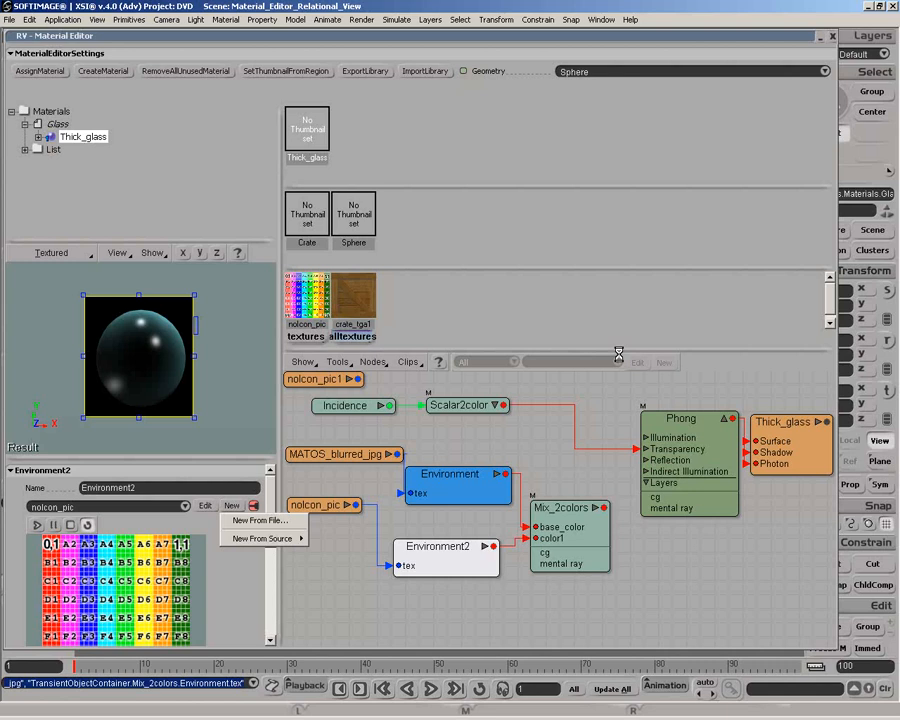
pyautogui.click(766, 566)
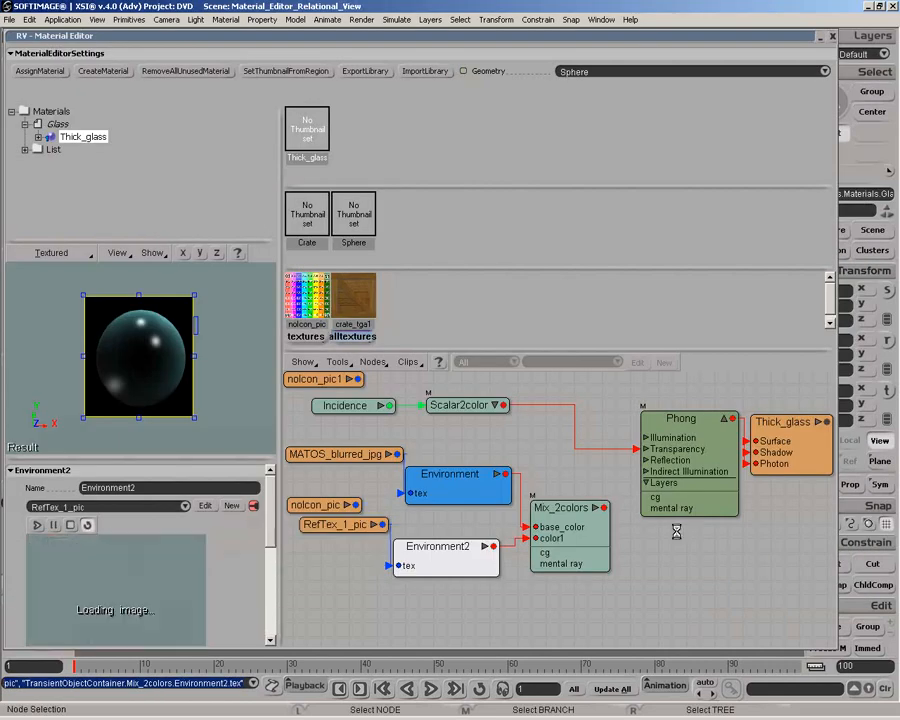
pyautogui.moveTo(322, 505); pyautogui.dragTo(330, 383)
# Connect Mix_2colors to Thick_glass's Environment port and set the mix layer weight to about 0.701 in all channels
pyautogui.moveTo(604, 507); pyautogui.dragTo(780, 468)
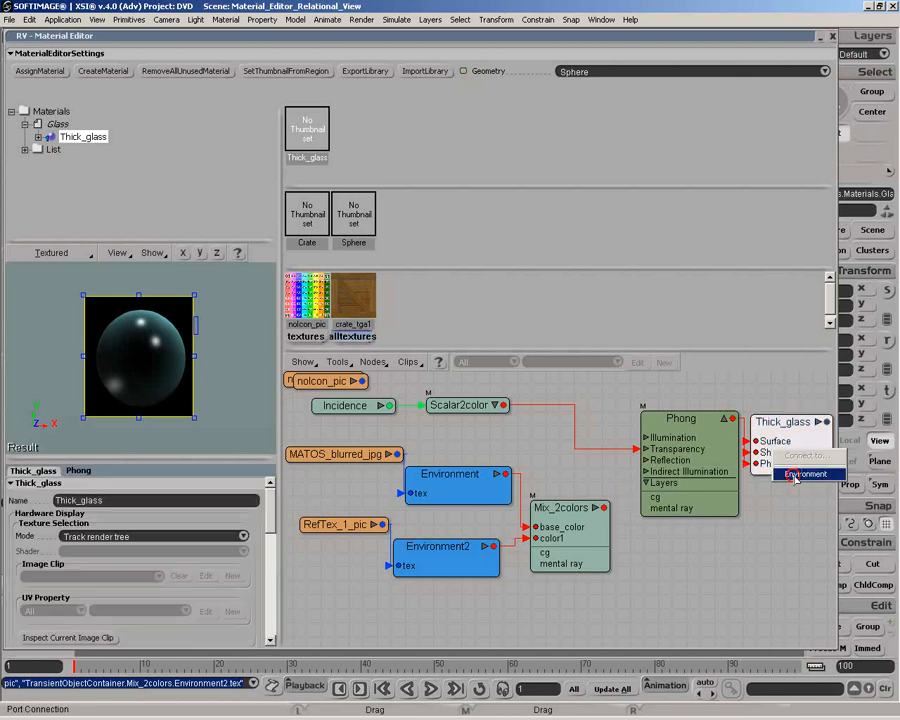
pyautogui.click(818, 474)
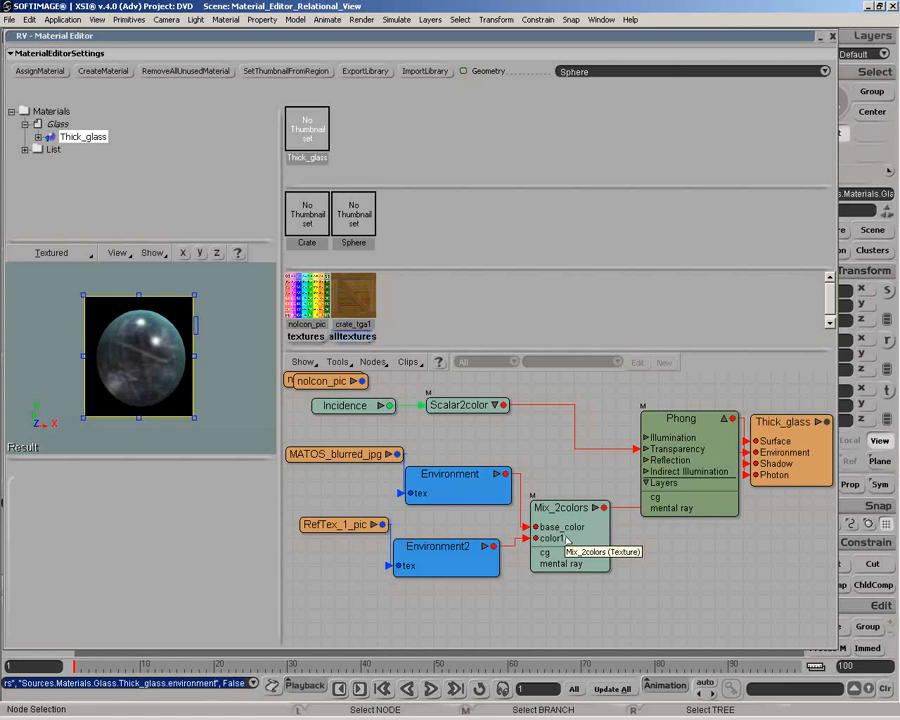
pyautogui.click(566, 540)
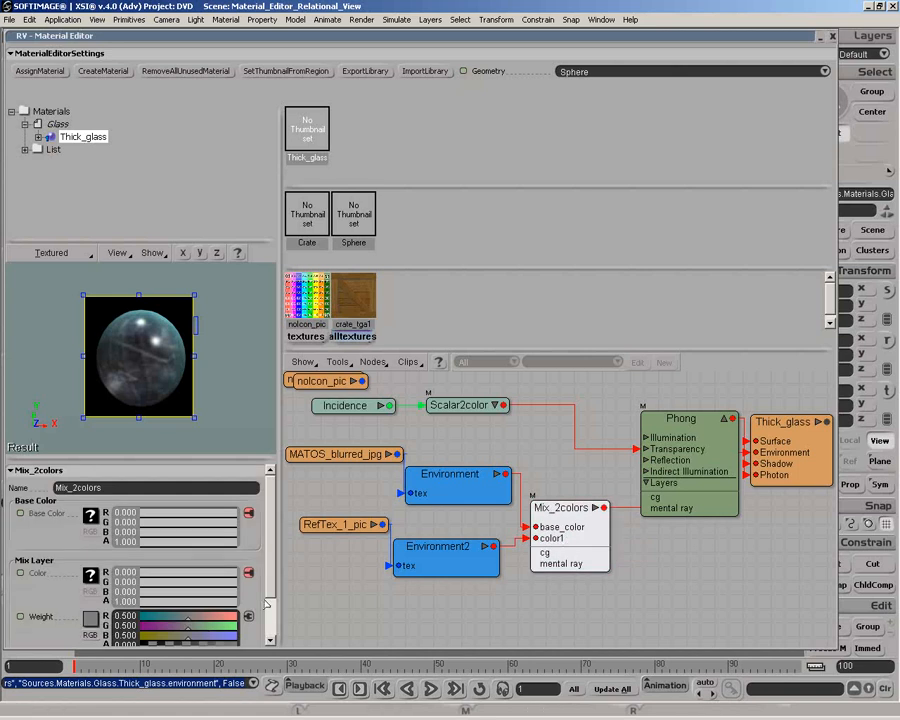
pyautogui.scroll(-2, 200, 600)
pyautogui.keyDown('ctrl'); pyautogui.moveTo(188, 583); pyautogui.dragTo(207, 597); pyautogui.keyUp('ctrl')
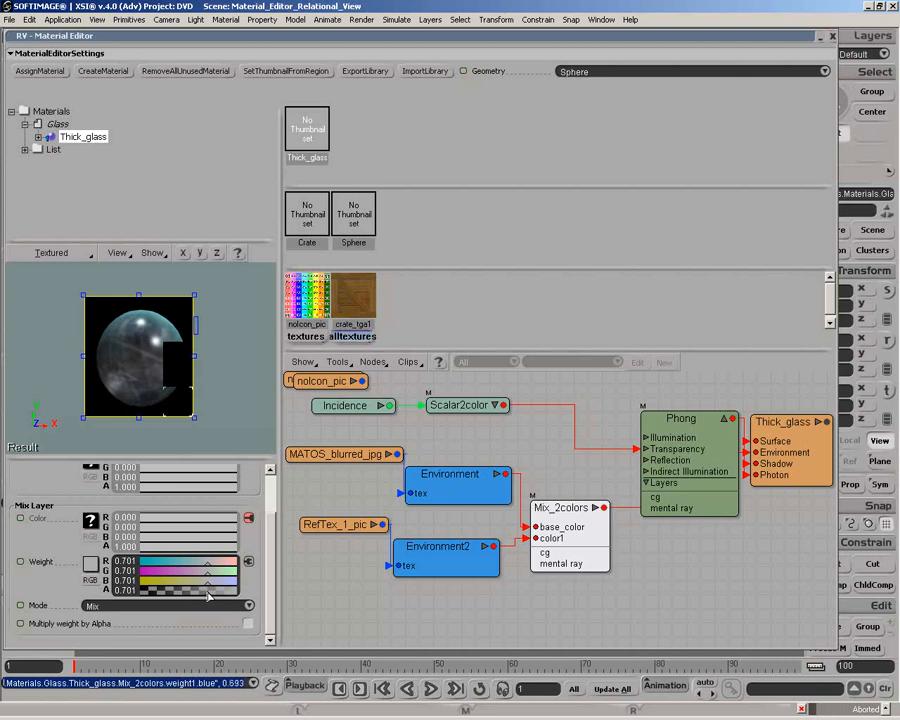
# Open the Environment2 node's properties and set its reflection intensity to 3
pyautogui.click(424, 561)
pyautogui.moveTo(268, 555); pyautogui.dragTo(268, 625)
pyautogui.click(113, 543)
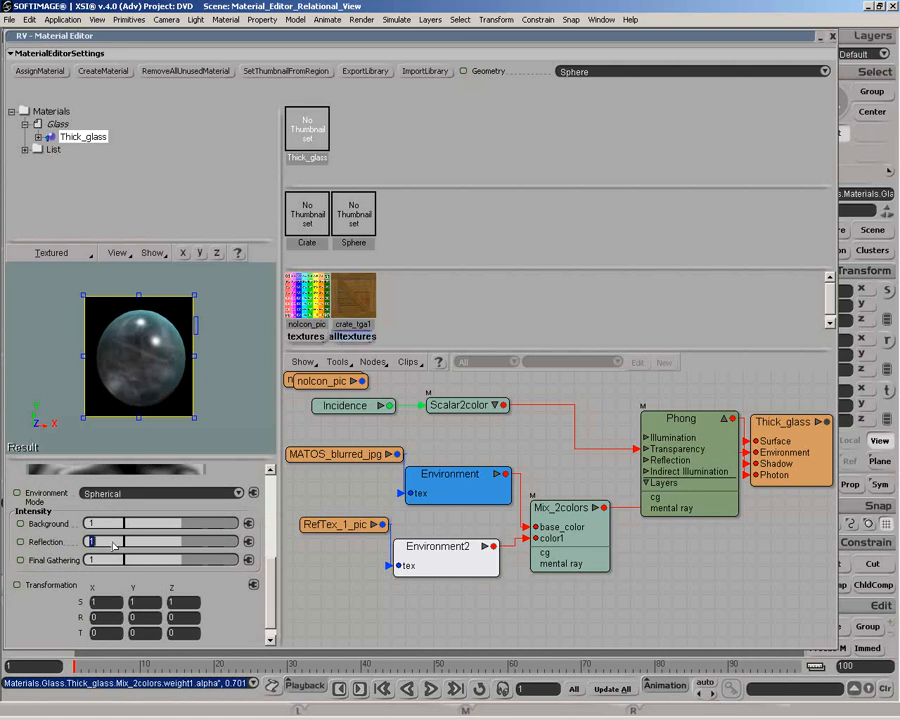
pyautogui.write('3')
pyautogui.press('Tab')
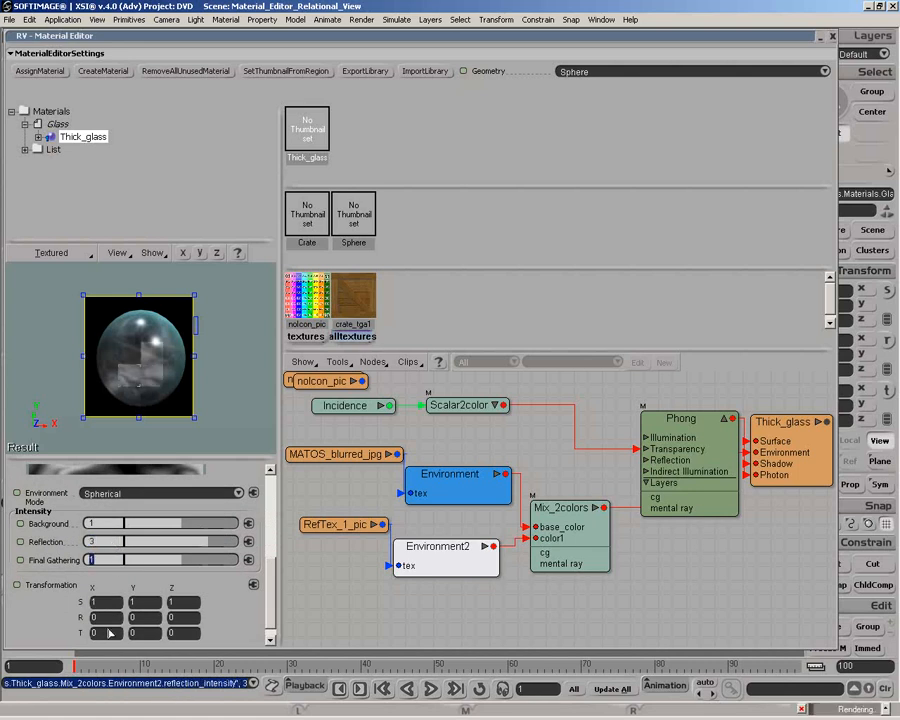
# Set Environment2's X translation to 2 and capture the Thick_glass thumbnail from the render region
pyautogui.click(108, 633)
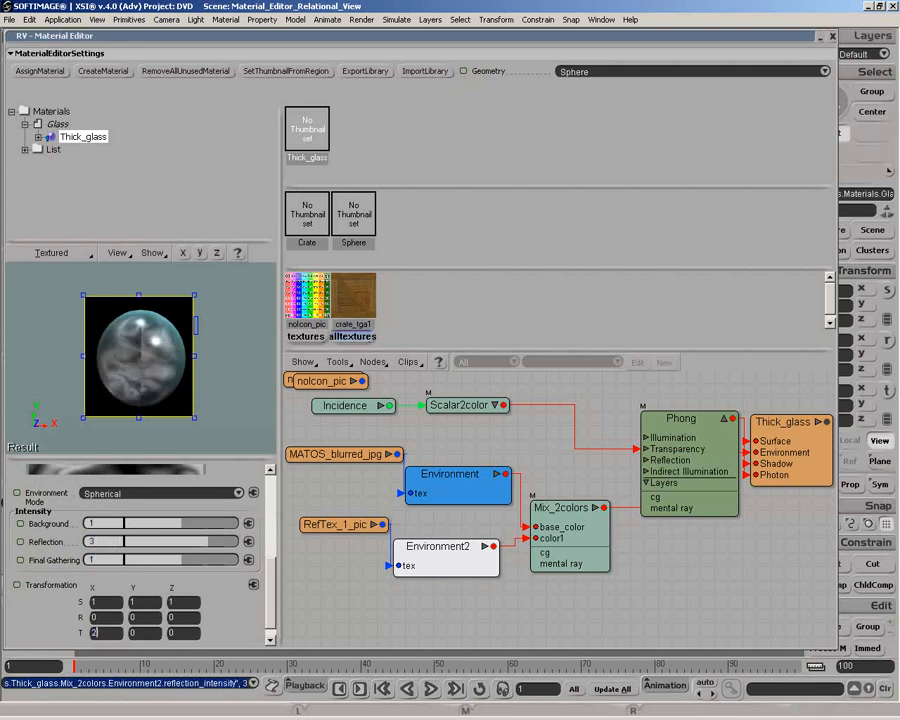
pyautogui.press('Tab')
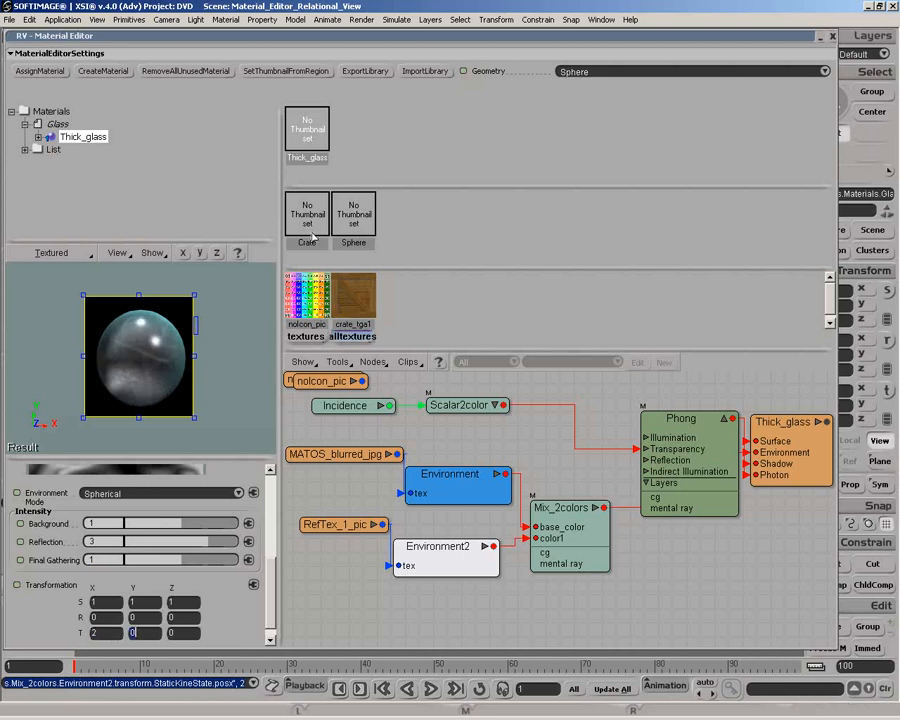
pyautogui.click(264, 74)
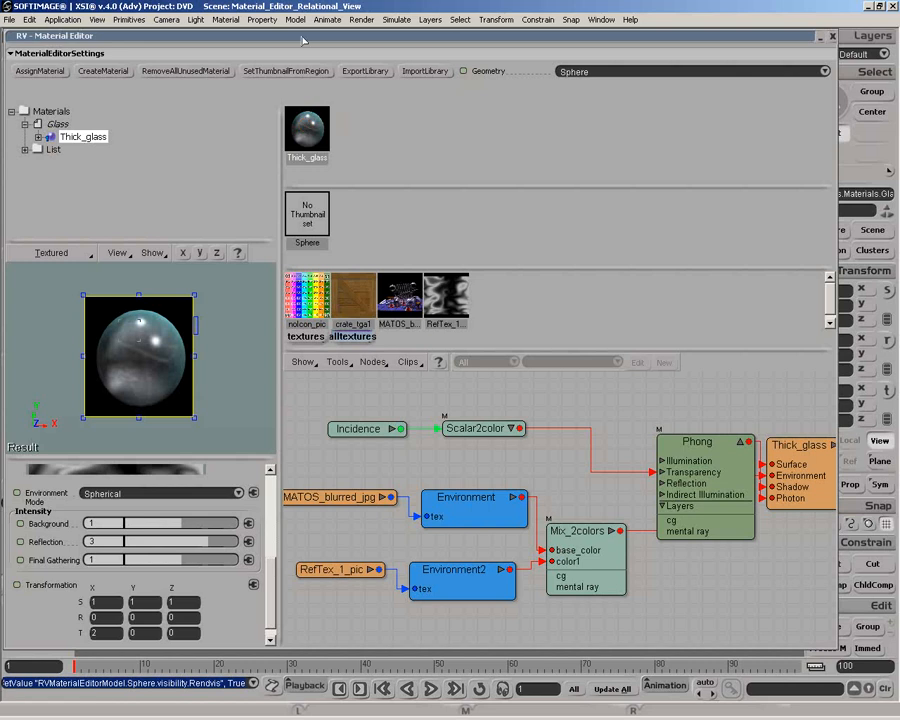
# Move the Material Editor out of the way and assign the Thick_glass material to the retort and the vial
pyautogui.moveTo(207, 34); pyautogui.dragTo(318, 681)
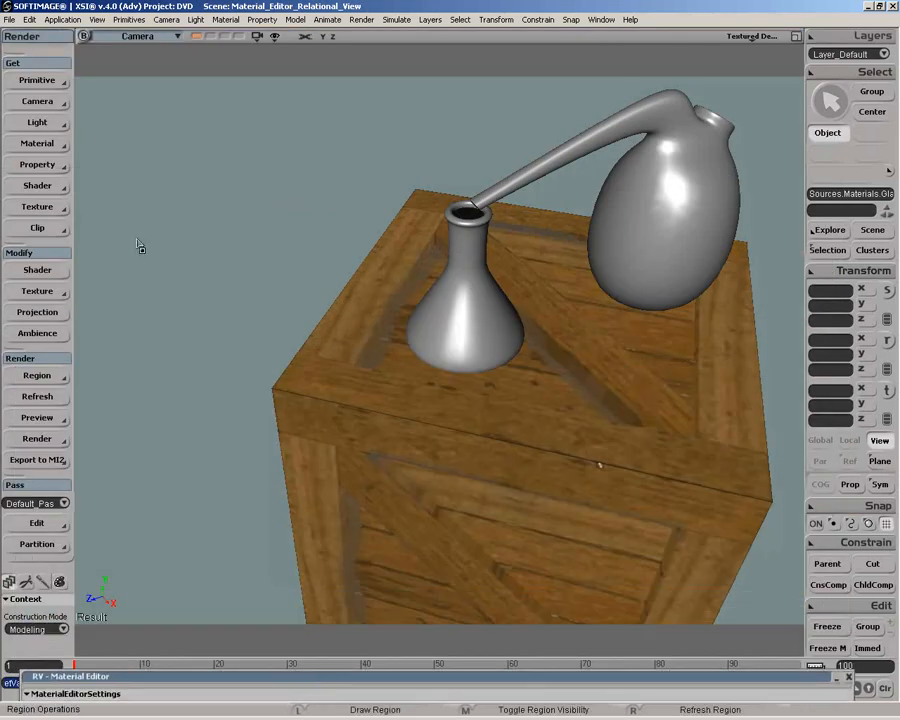
pyautogui.click(55, 144)
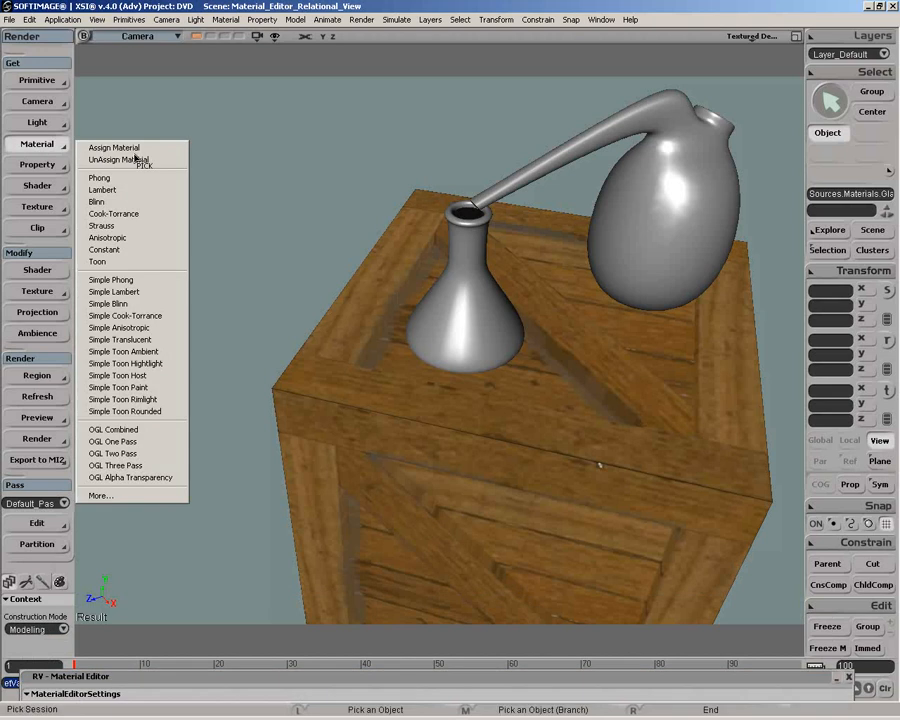
pyautogui.click(114, 147)
pyautogui.click(627, 281)
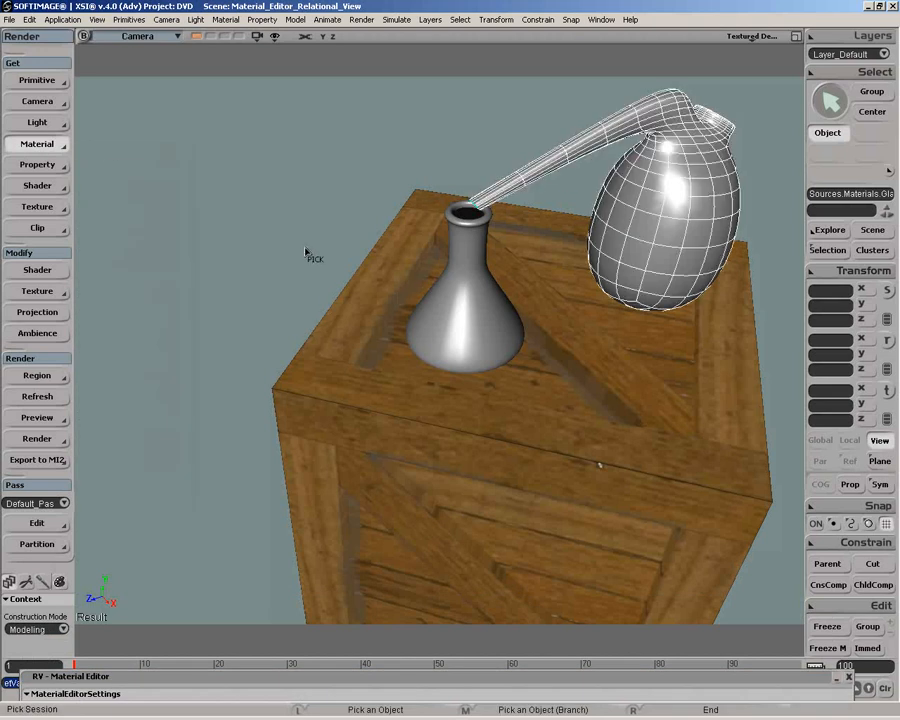
pyautogui.rightClick(300, 247)
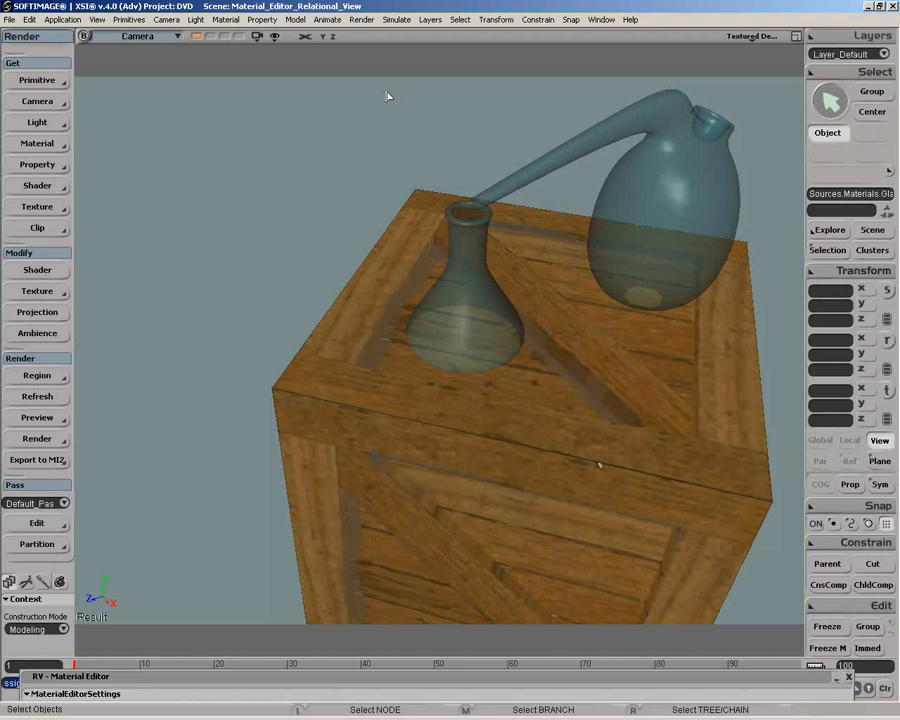
# Render a region around the retort and vial in the Camera view and bring the Material Editor back into view
pyautogui.press('q')
pyautogui.moveTo(387, 87); pyautogui.dragTo(748, 409)
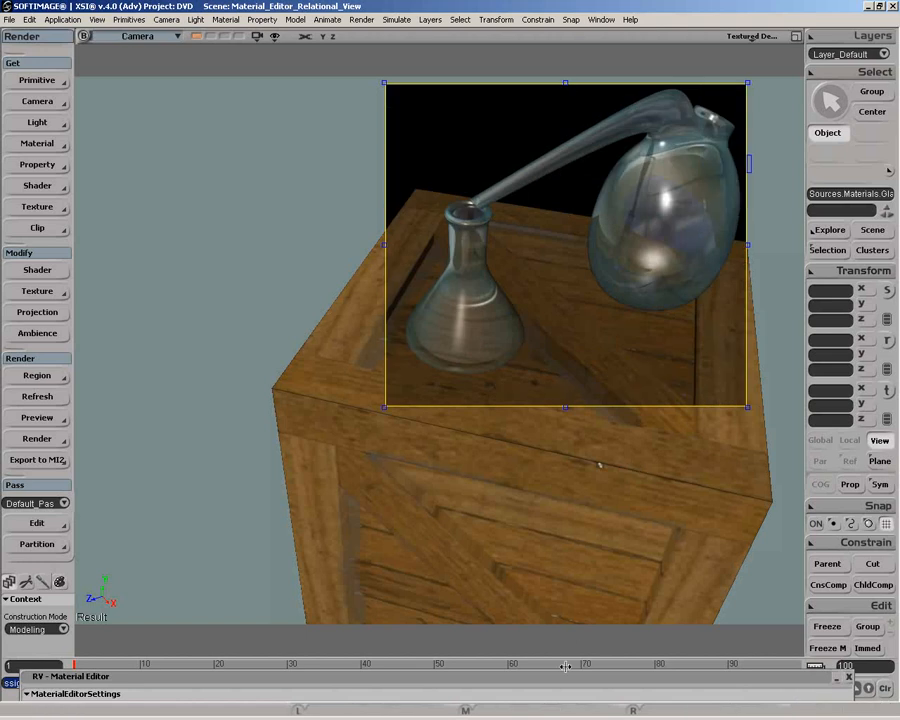
pyautogui.moveTo(566, 676); pyautogui.dragTo(549, 58)
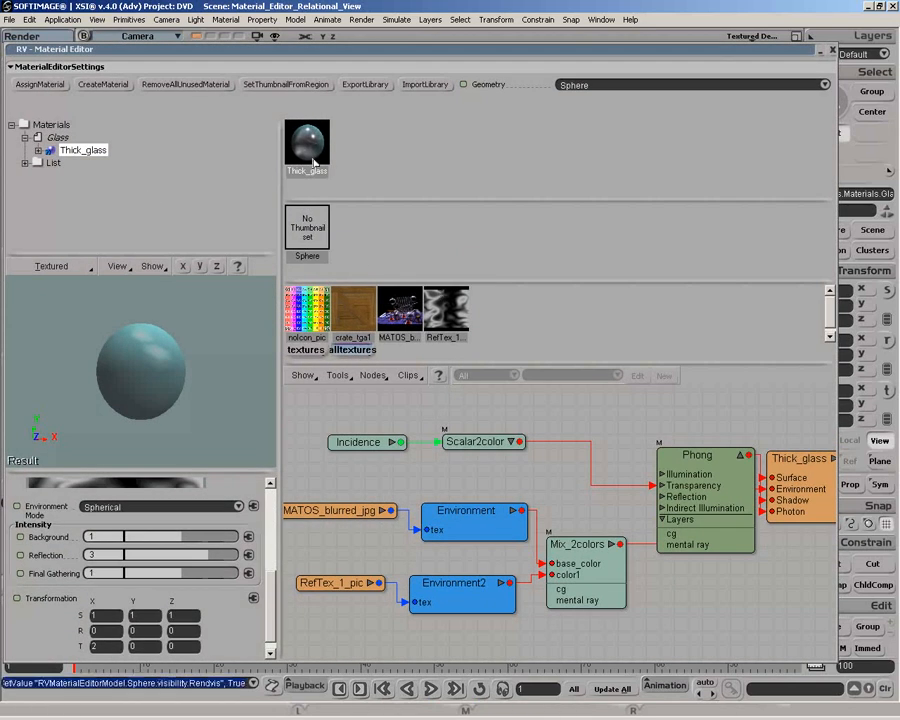
# Examine the textures and objects that use Thick_glass, all scene textures, and the available preview geometry shapes
pyautogui.click(303, 351)
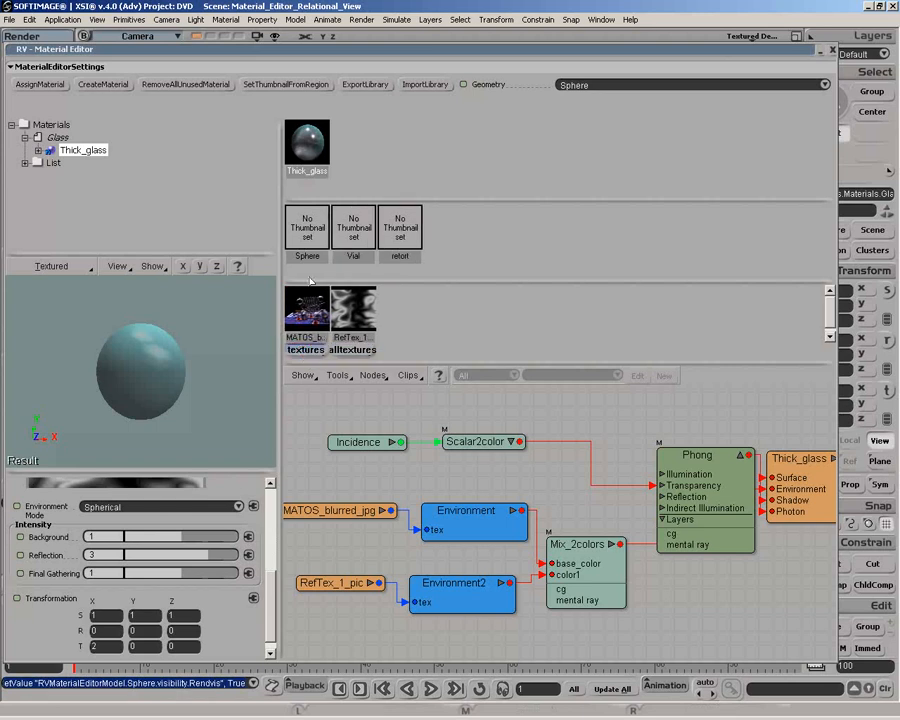
pyautogui.click(310, 241)
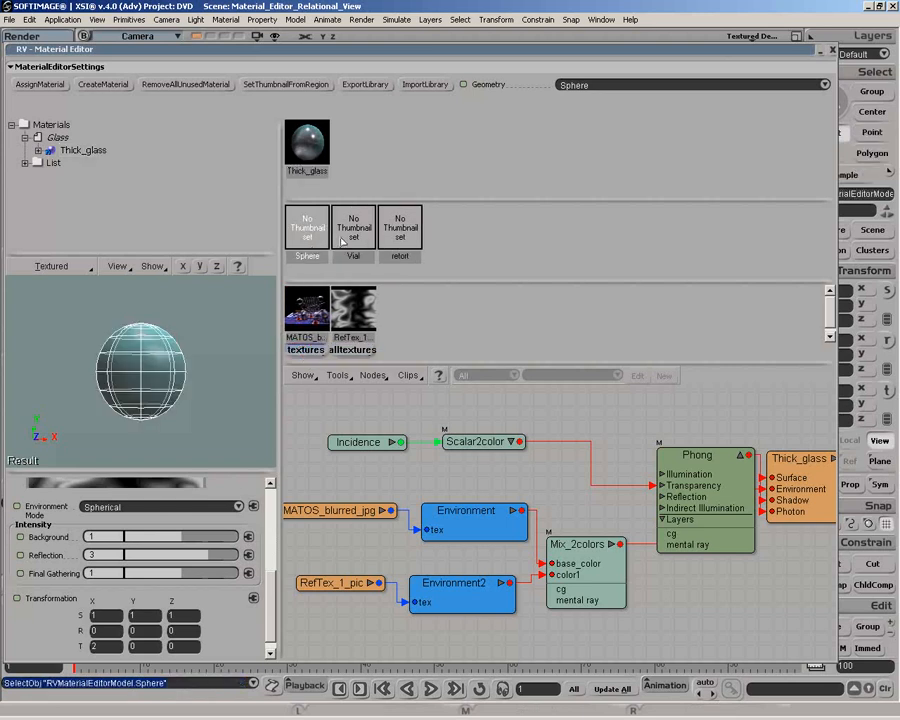
pyautogui.click(352, 240)
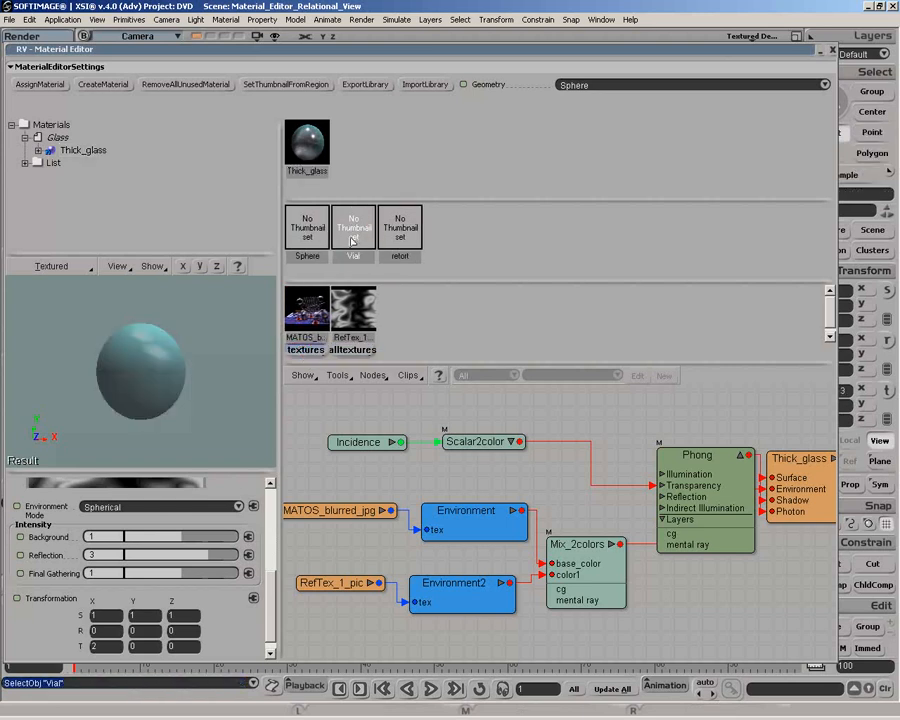
pyautogui.click(400, 230)
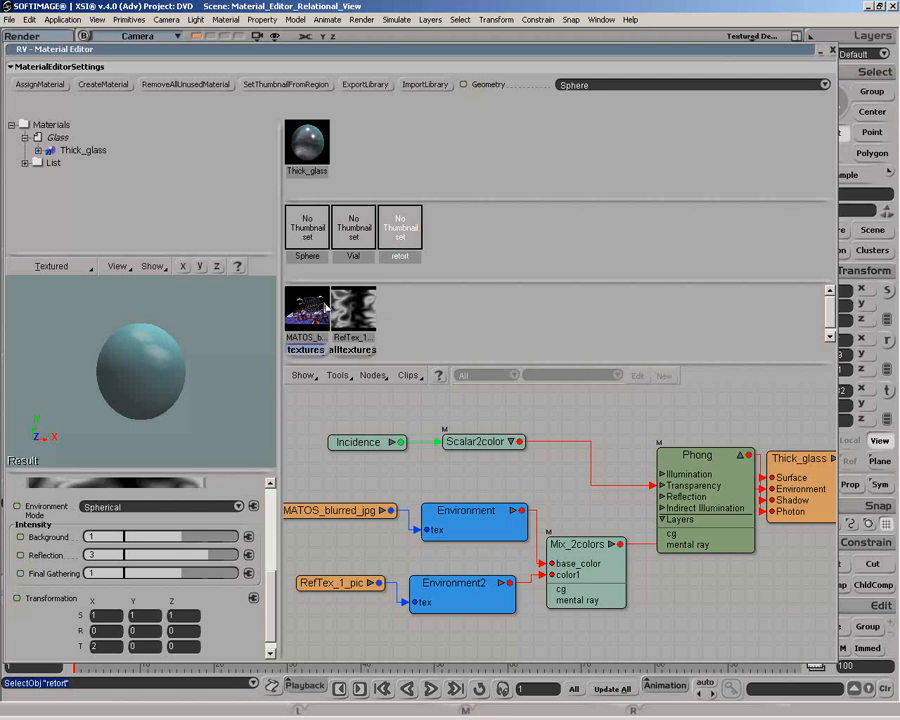
pyautogui.click(351, 350)
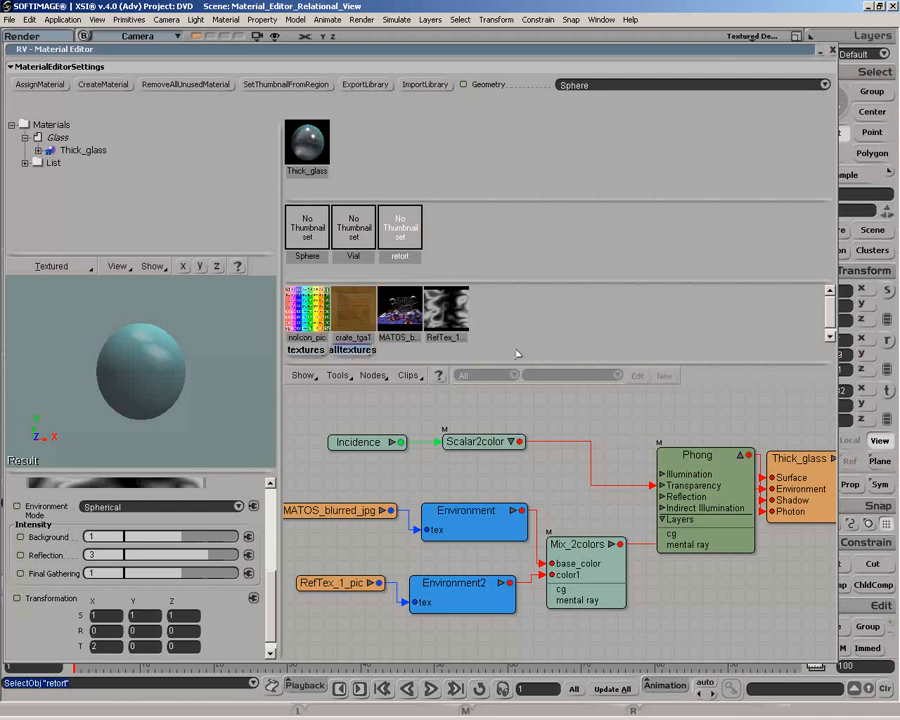
pyautogui.click(826, 86)
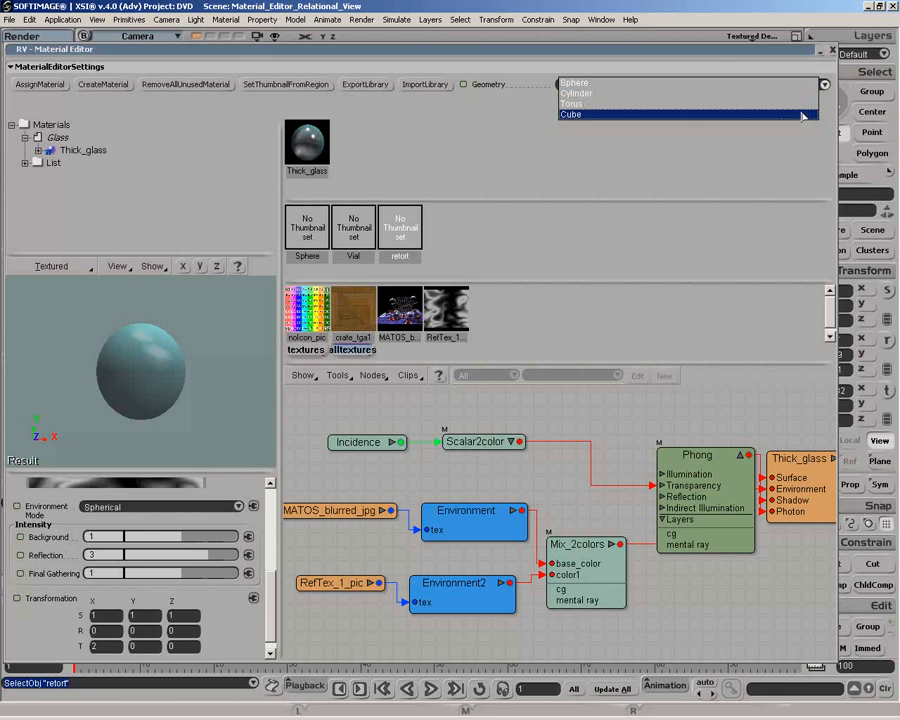
pyautogui.click(797, 160)
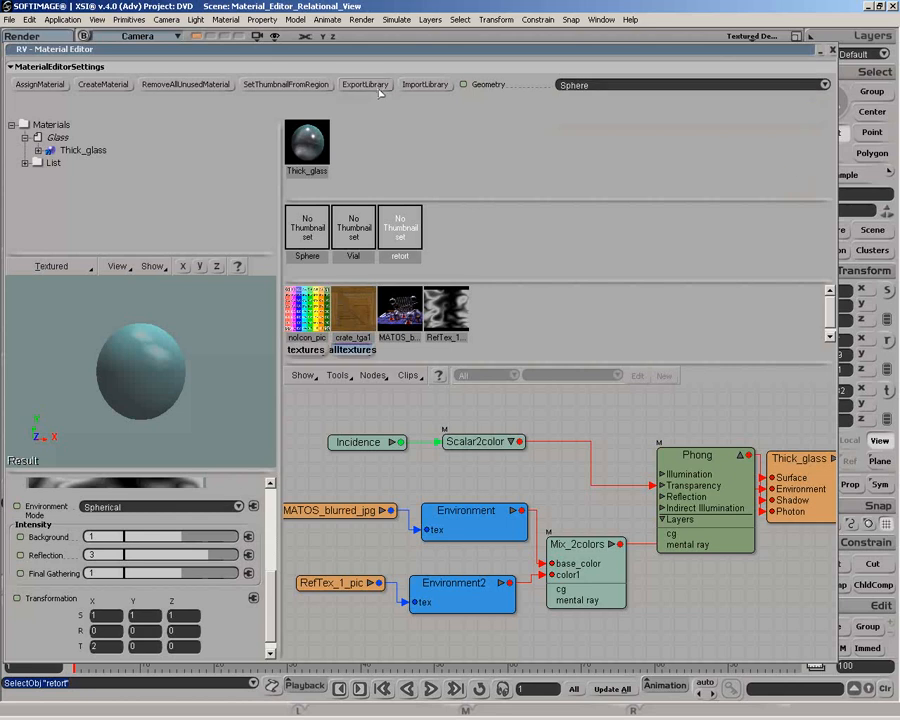